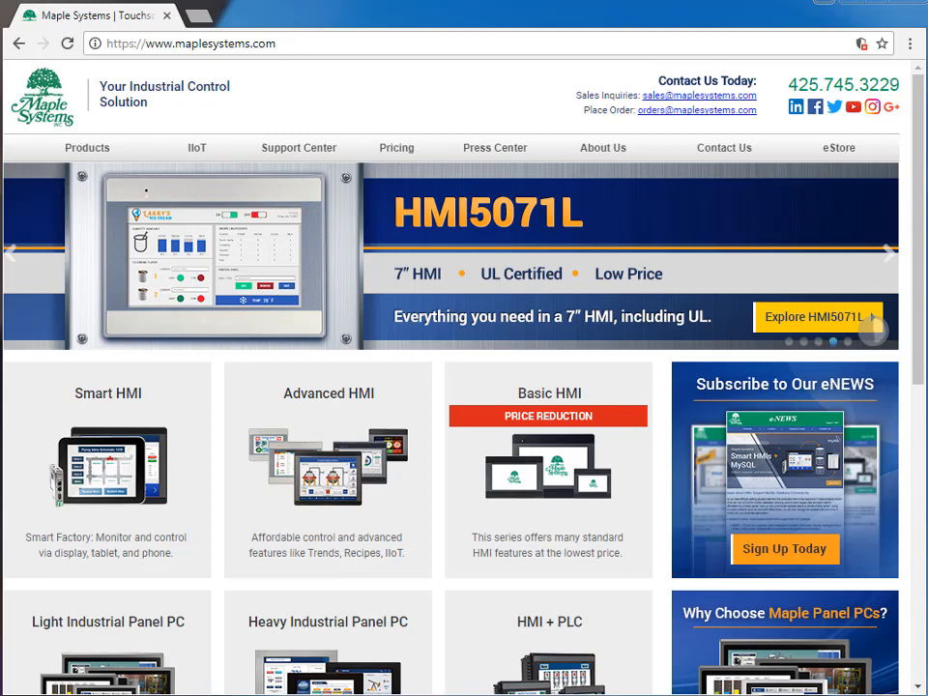
# - Open the Controller Information Sheets page from the Maple Systems Support Center
pyautogui.click(310, 152)
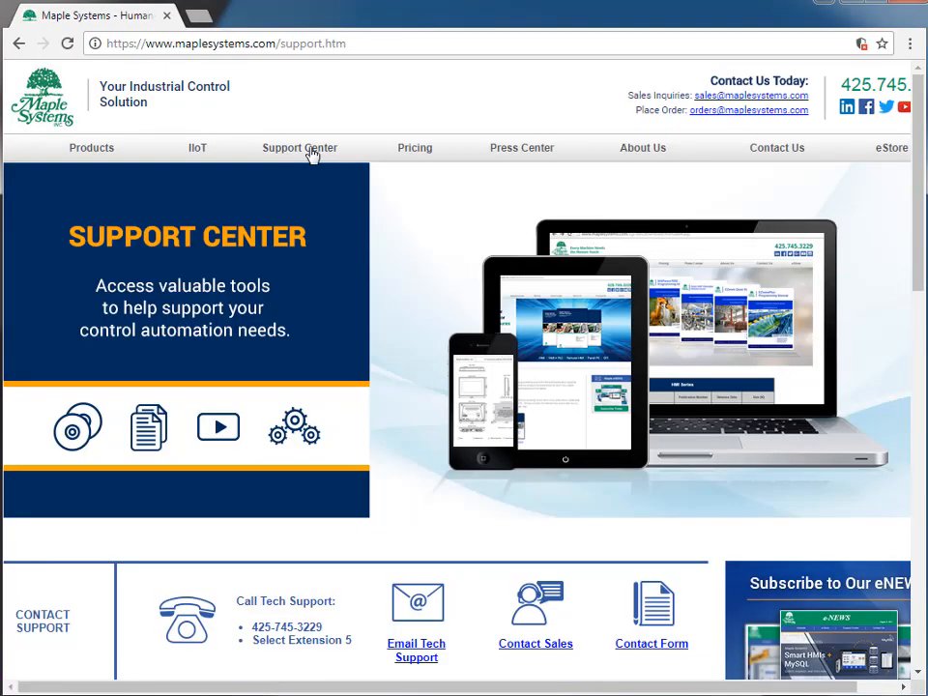
pyautogui.scroll(-5, 402, 236)
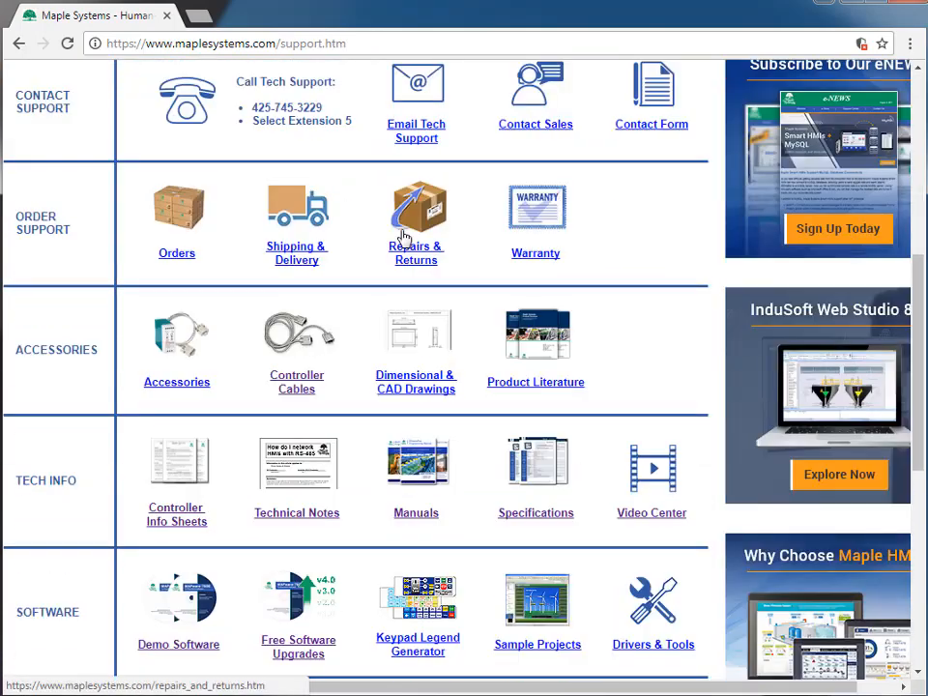
pyautogui.click(171, 468)
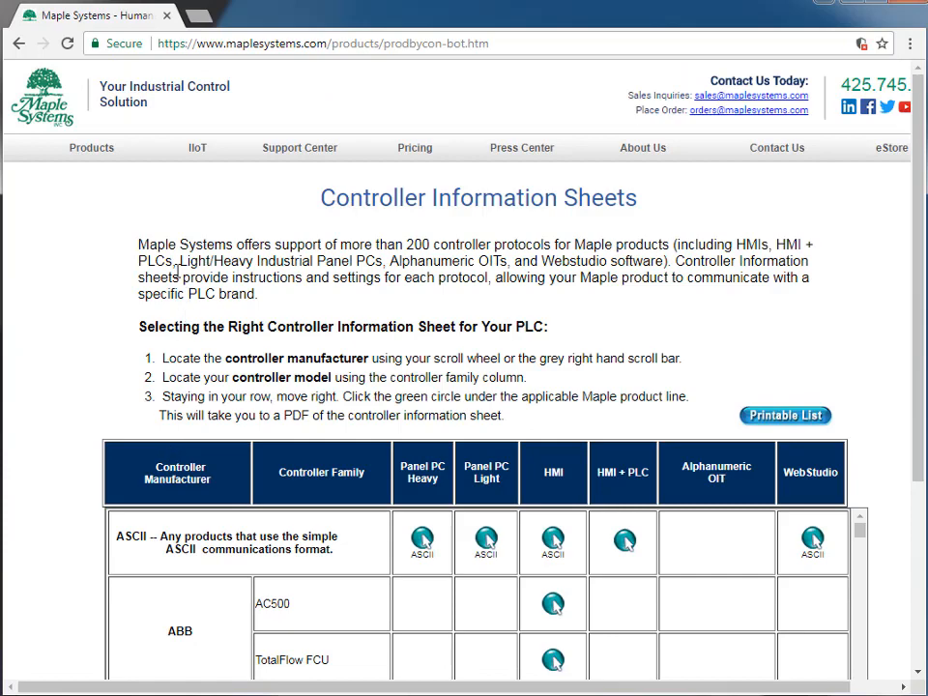
# - Open the HMI controller information sheet for Allen-Bradley SLC500 and MicroLogix 1000, 1100, 1200, 1400 & 1500 Series (DF1 Serial) in a separate tab
pyautogui.scroll(-3, 176, 273)
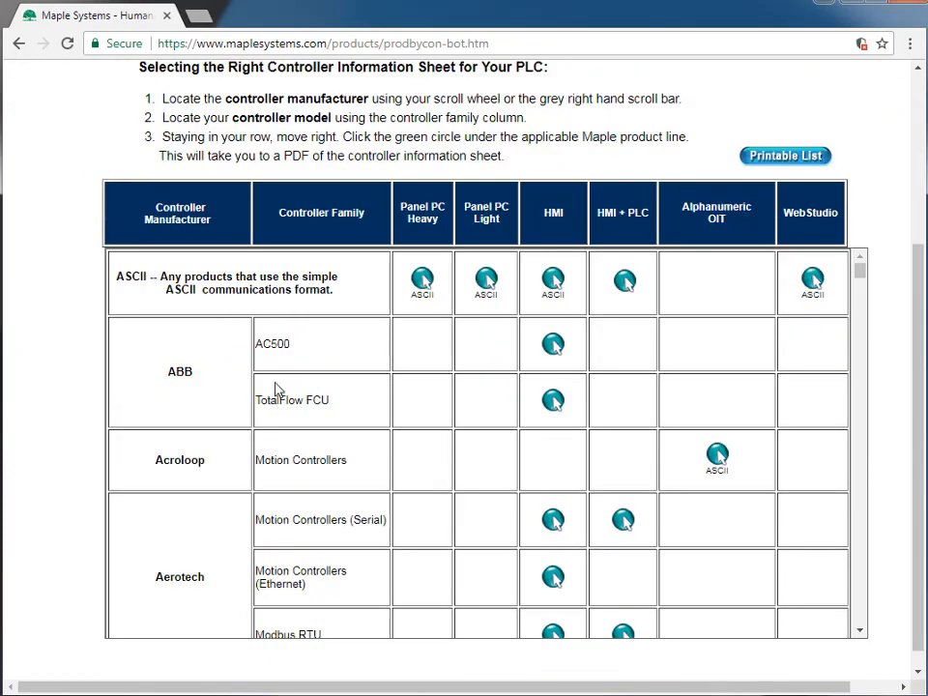
pyautogui.scroll(-6, 276, 389)
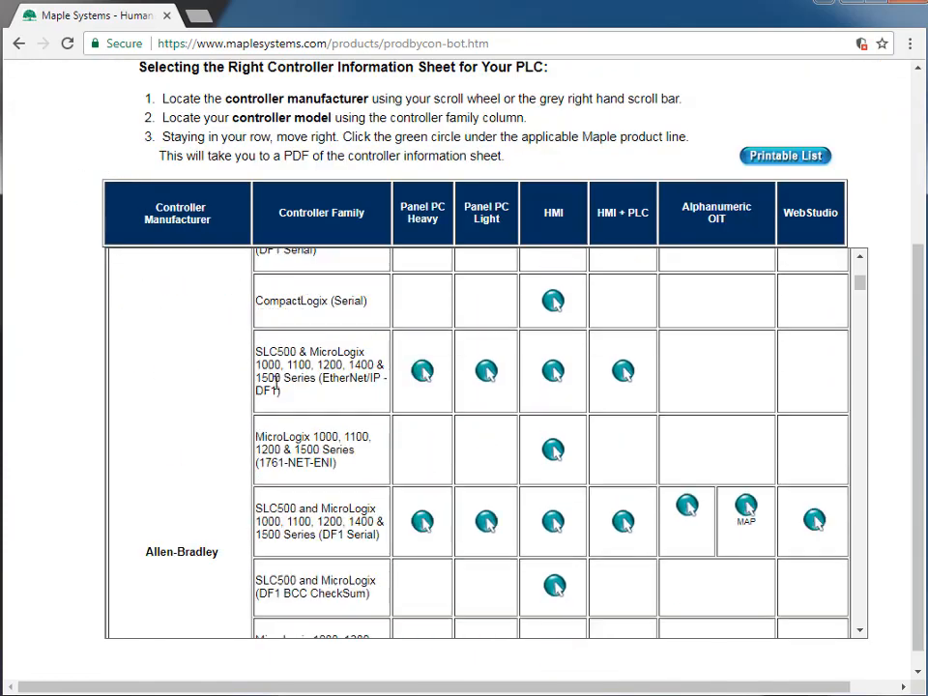
pyautogui.scroll(-1, 276, 385)
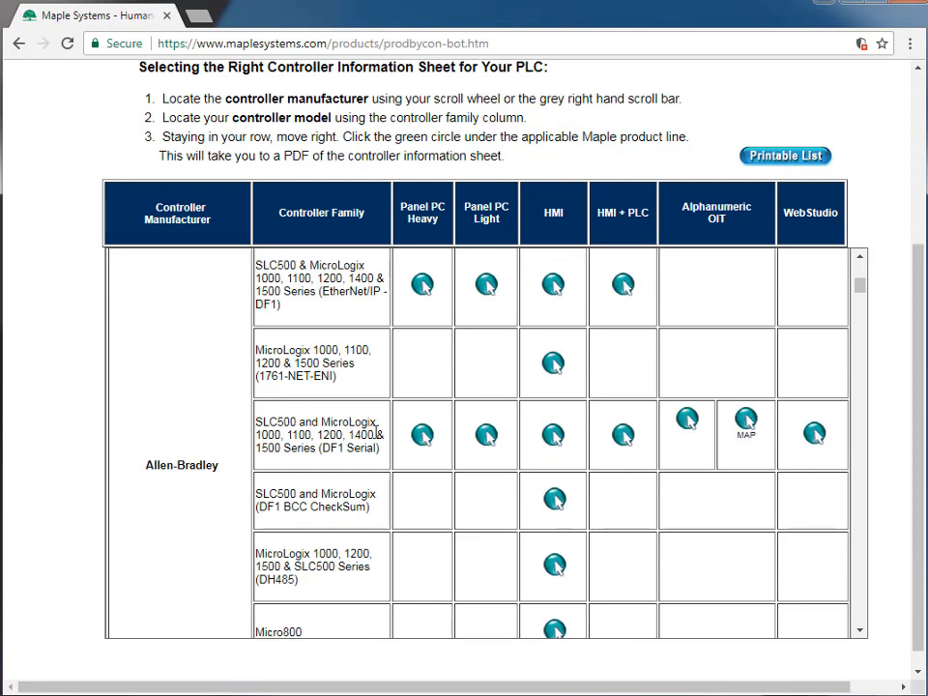
pyautogui.middleClick(553, 438)
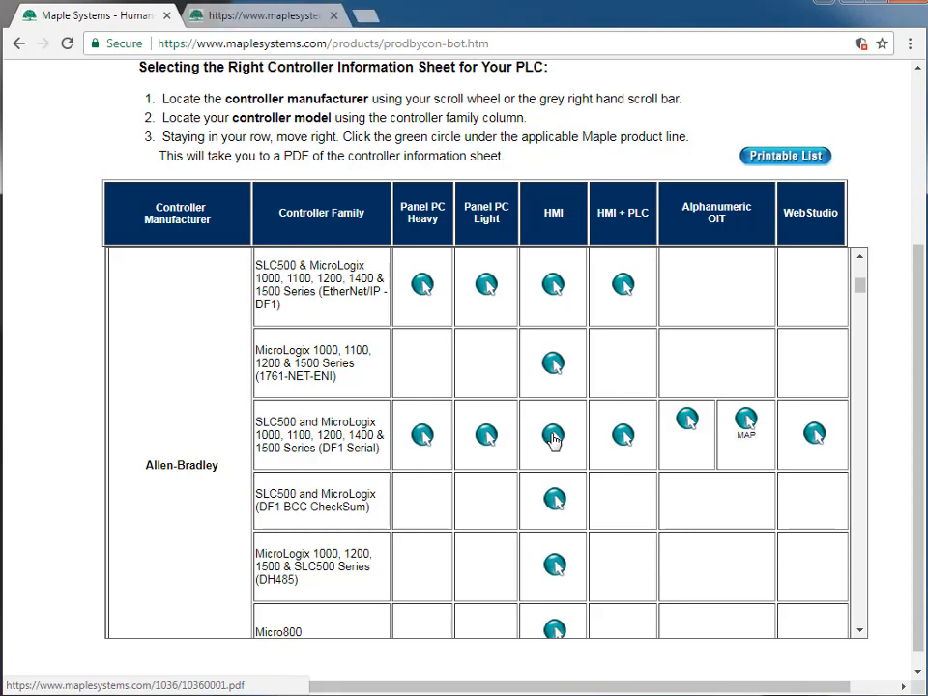
pyautogui.click(228, 17)
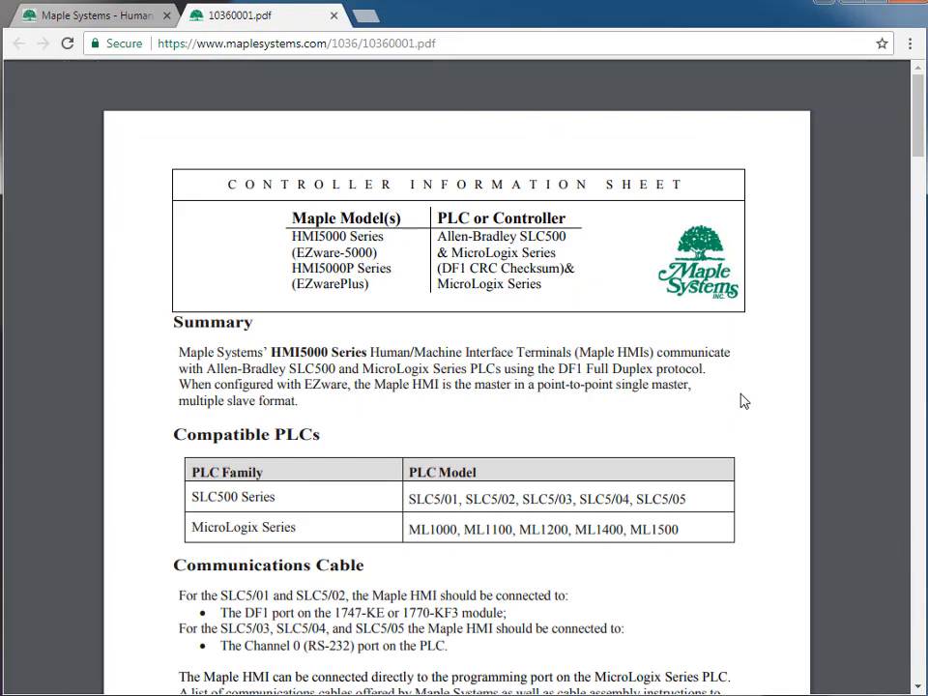
# - Read through the information sheet's compatible PLCs, communications cable, PLC settings, accessible memory and EZware settings sections
pyautogui.scroll(-1, 743, 400)
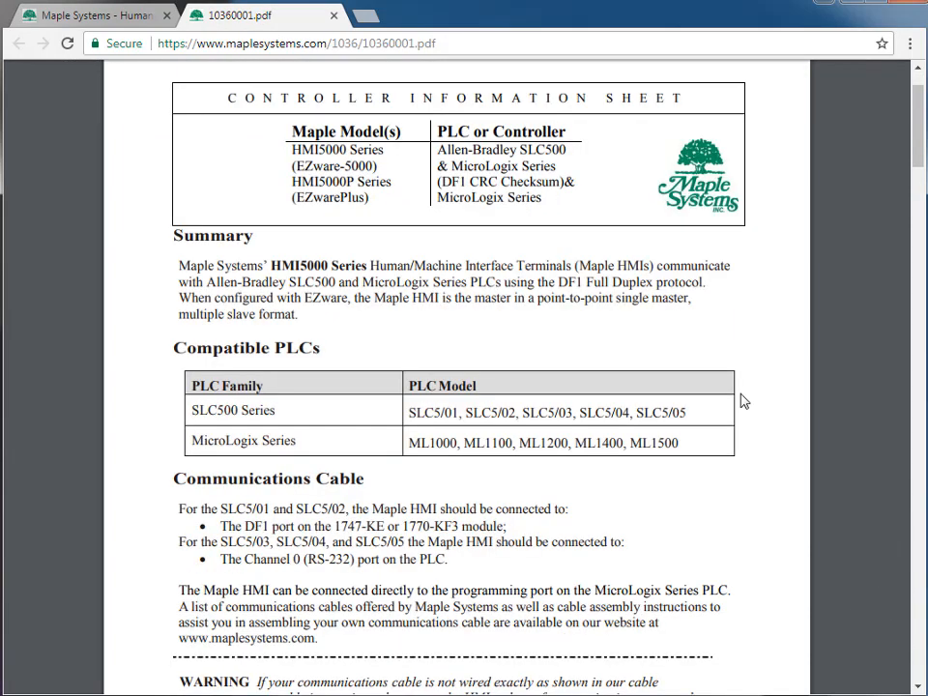
pyautogui.scroll(-2, 744, 400)
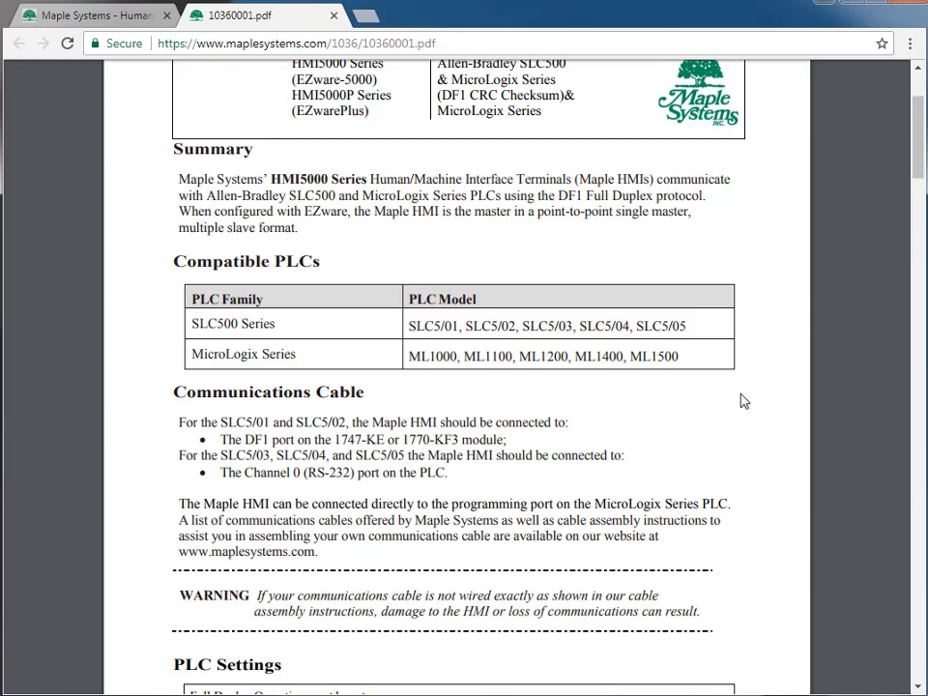
pyautogui.scroll(-3, 744, 400)
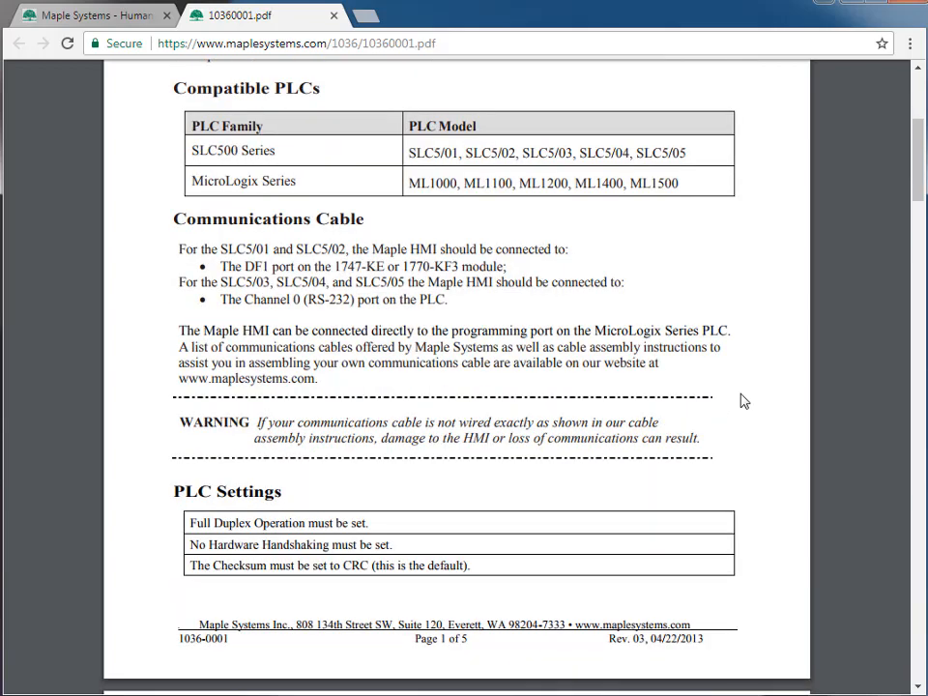
pyautogui.scroll(-2, 743, 401)
pyautogui.scroll(-8, 743, 400)
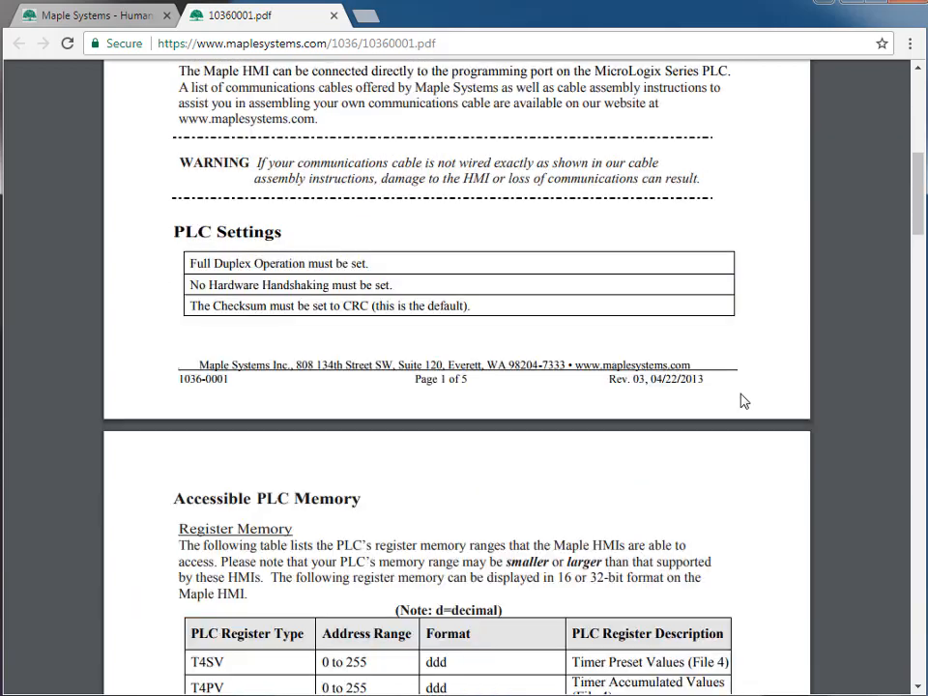
pyautogui.scroll(-4, 743, 400)
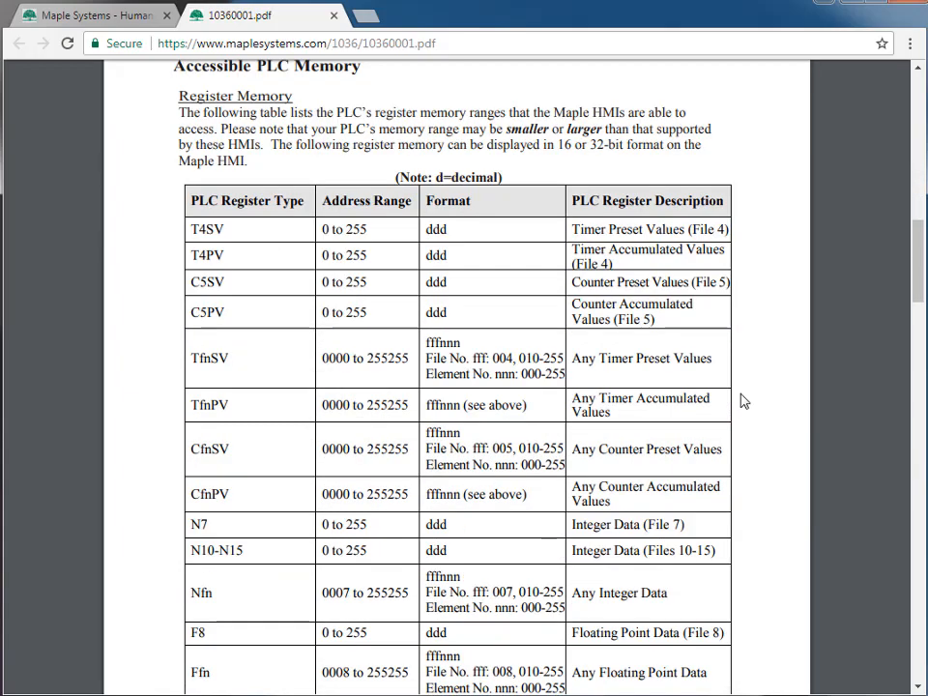
pyautogui.scroll(-13, 743, 400)
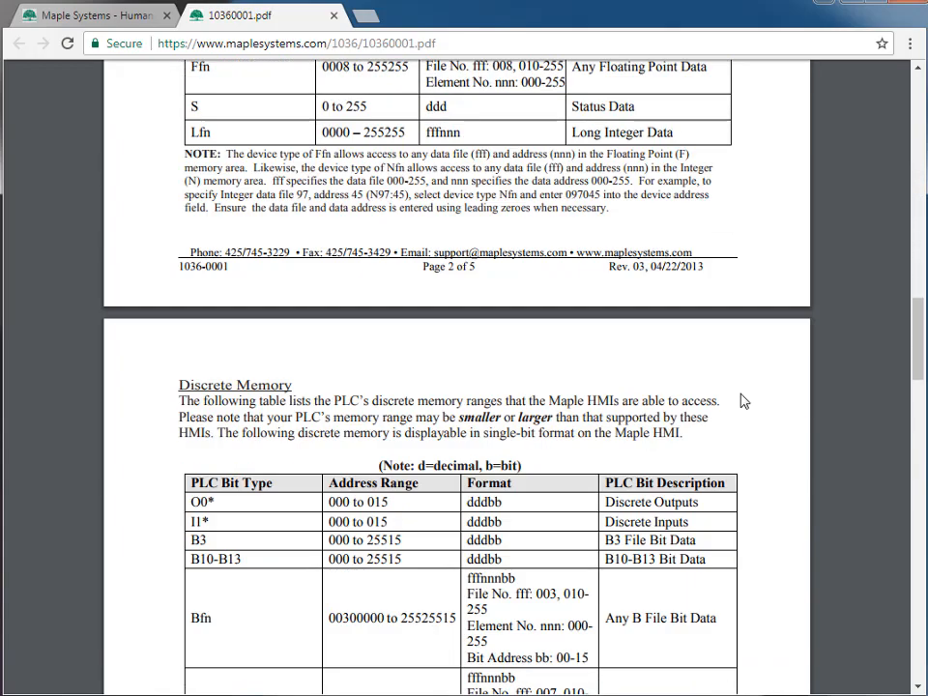
pyautogui.scroll(-10, 744, 400)
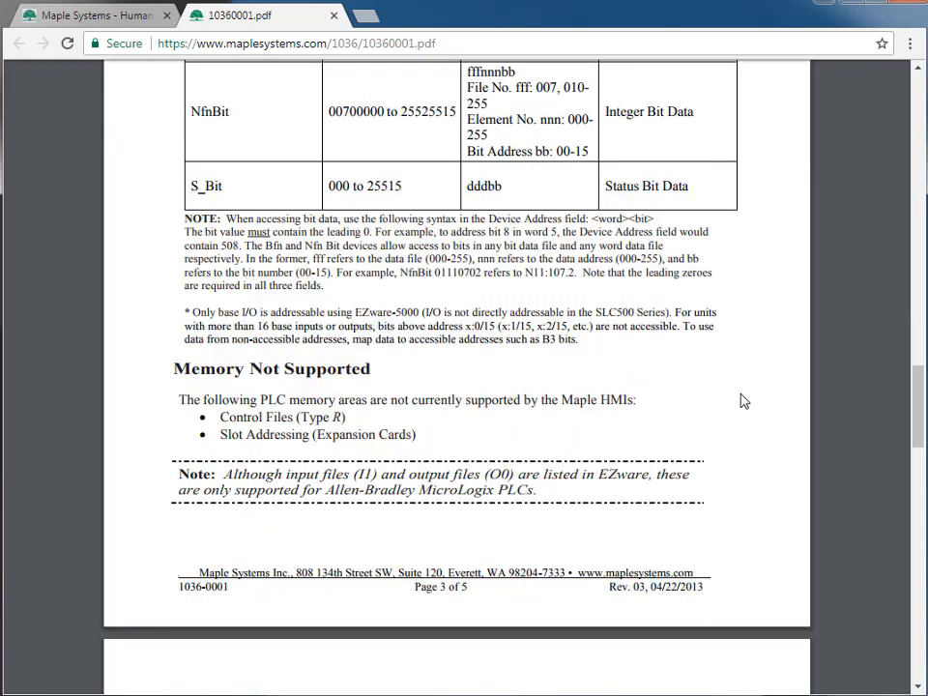
pyautogui.scroll(-4, 743, 401)
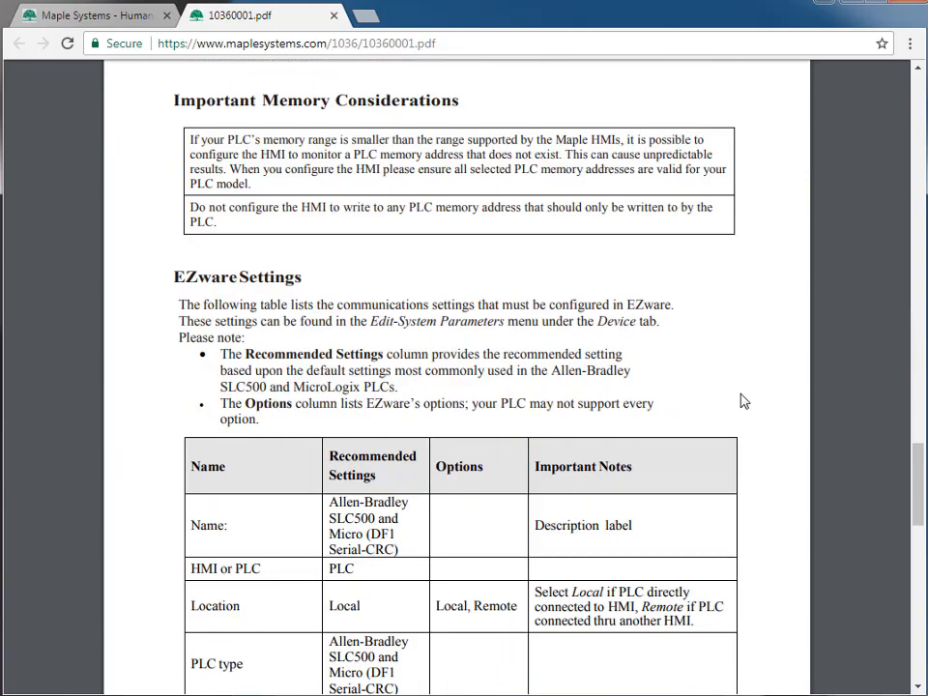
pyautogui.scroll(-5, 743, 400)
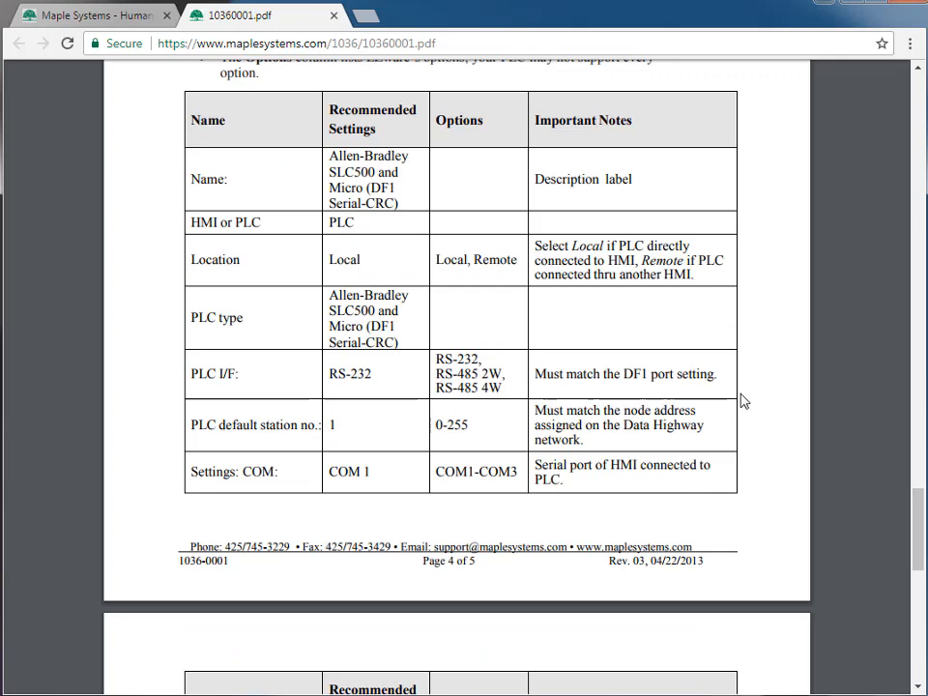
pyautogui.scroll(-9, 744, 401)
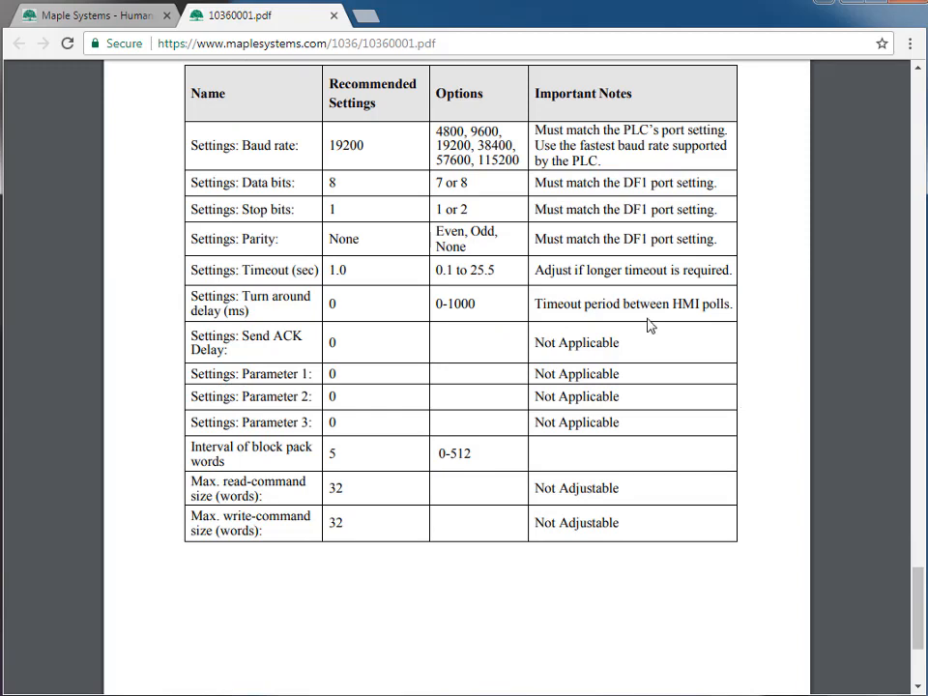
# - Return to the Support Center and open the Controller Cables list in a separate tab for the HMI5070TH
pyautogui.click(93, 16)
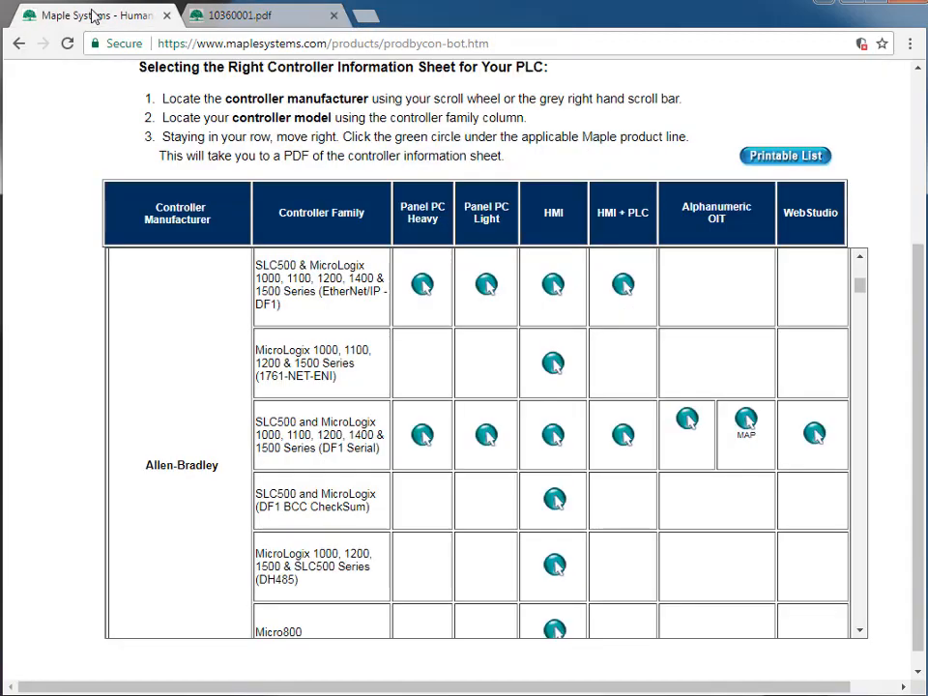
pyautogui.click(20, 45)
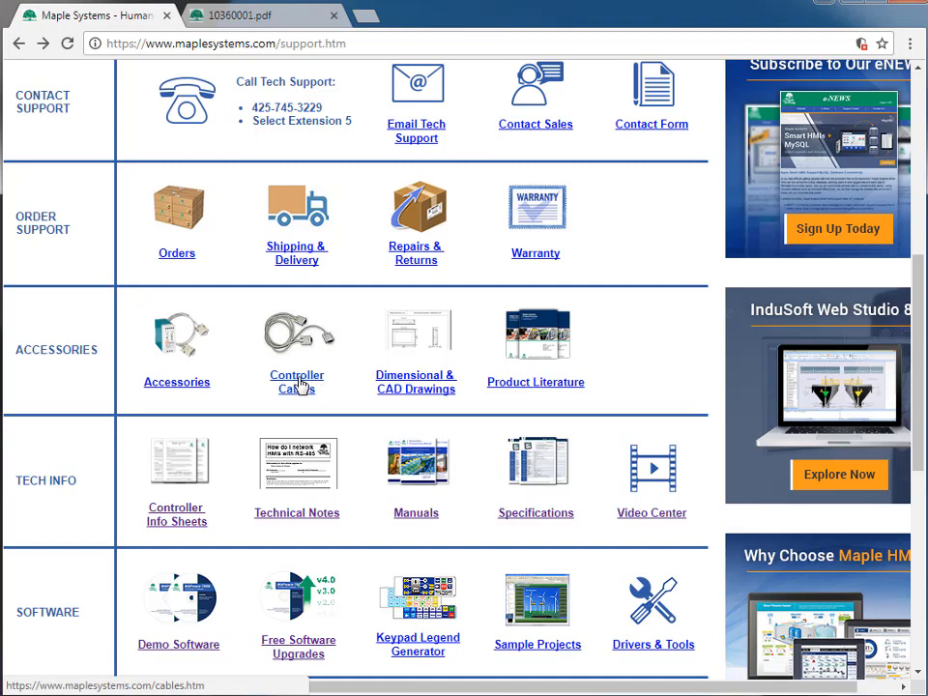
pyautogui.middleClick(299, 385)
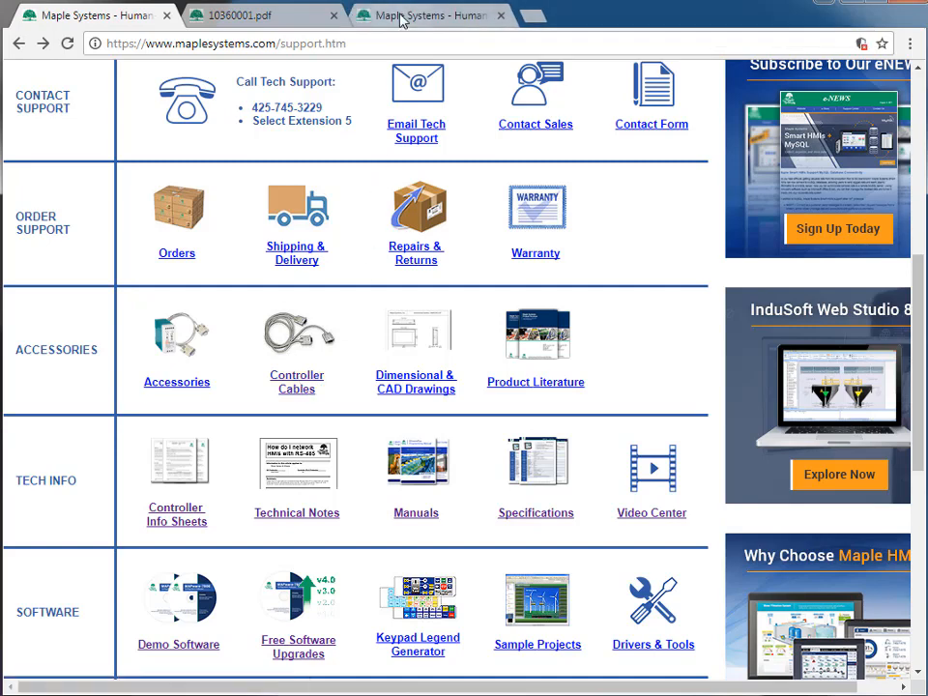
pyautogui.click(402, 16)
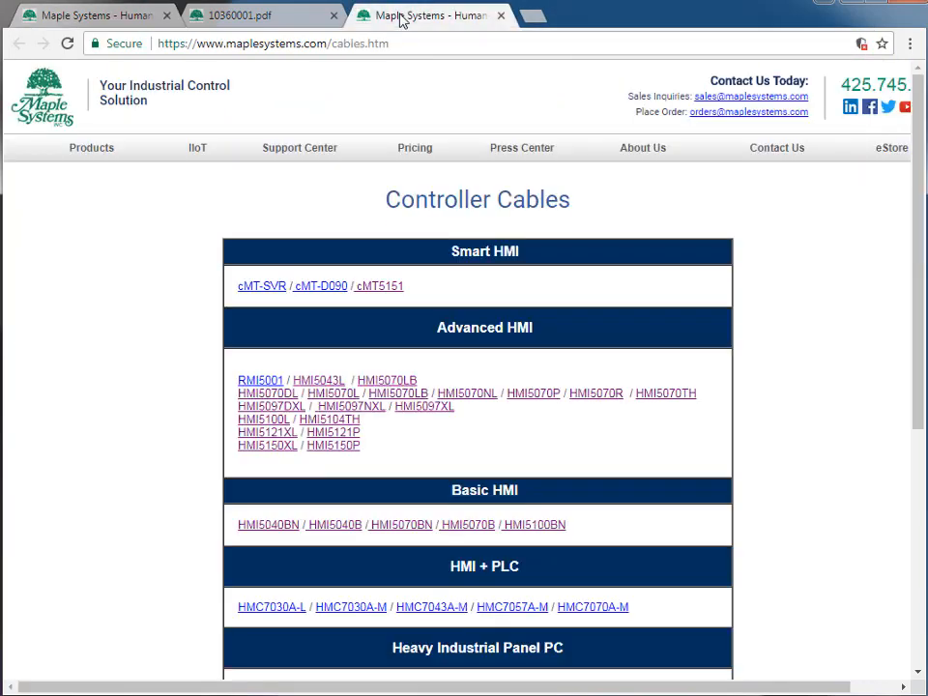
pyautogui.click(661, 397)
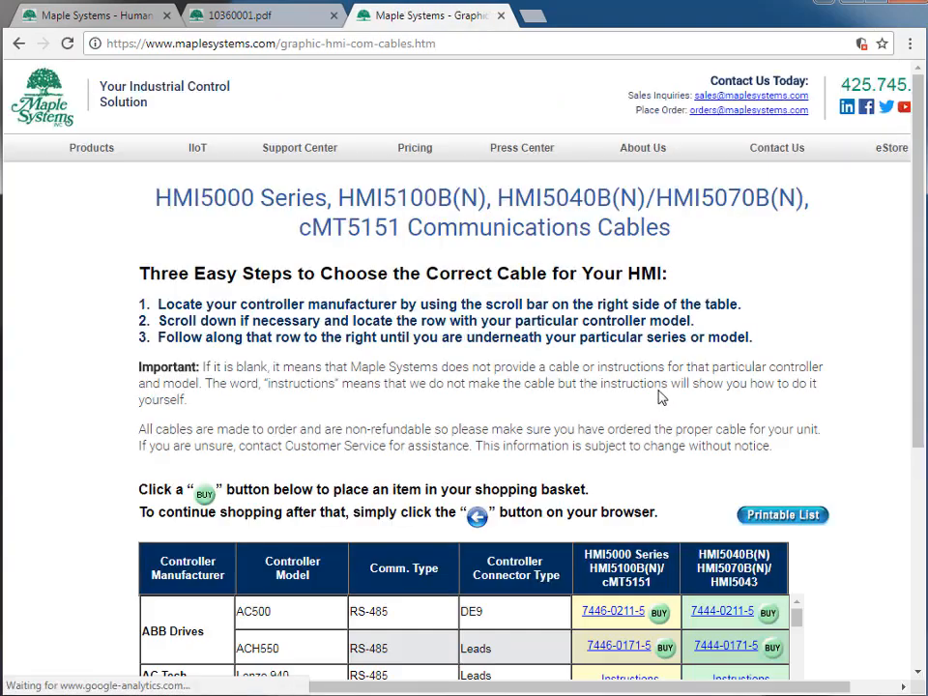
# - Open the assembly instruction for the HMI5000 Series cable 7446-0040-5 for MicroLogix 1000, 1100, 1200, 1500 and review its drawing and schematic
pyautogui.scroll(-3, 473, 361)
pyautogui.scroll(-2, 473, 362)
pyautogui.scroll(-5, 363, 325)
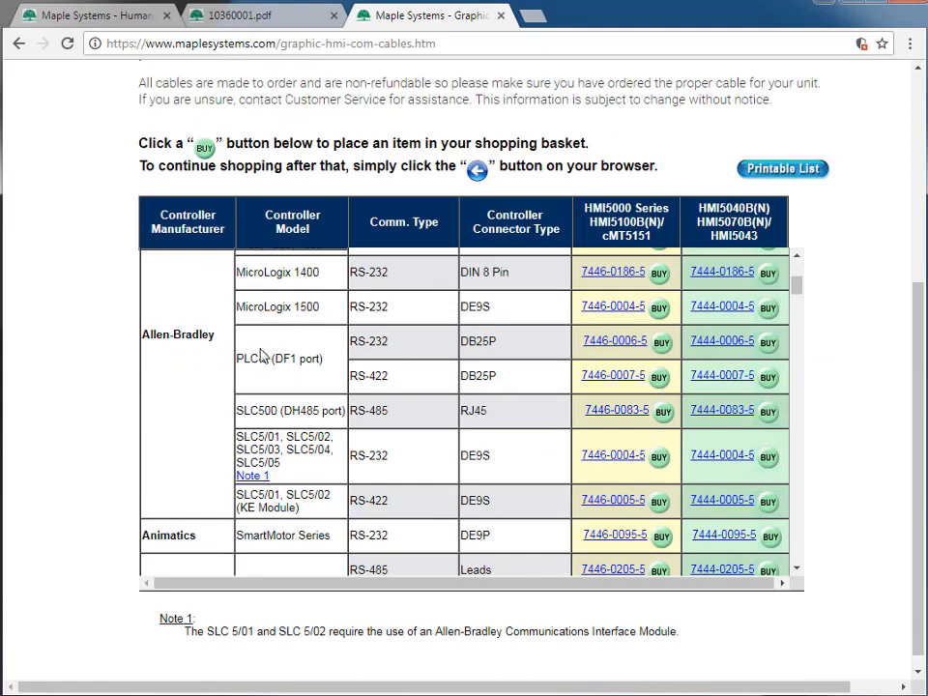
pyautogui.scroll(1, 259, 360)
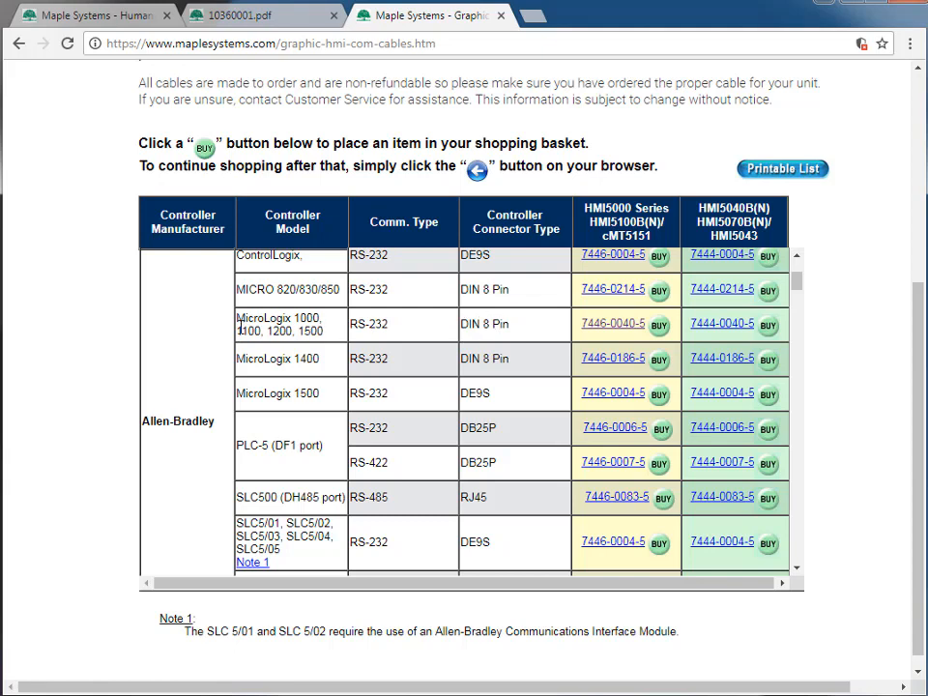
pyautogui.middleClick(609, 332)
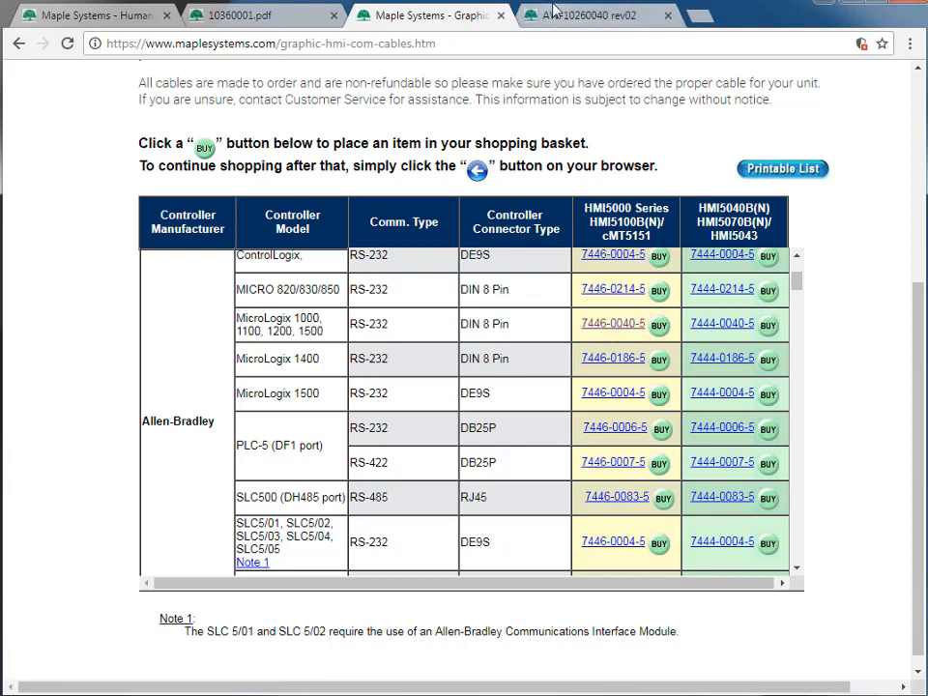
pyautogui.click(554, 12)
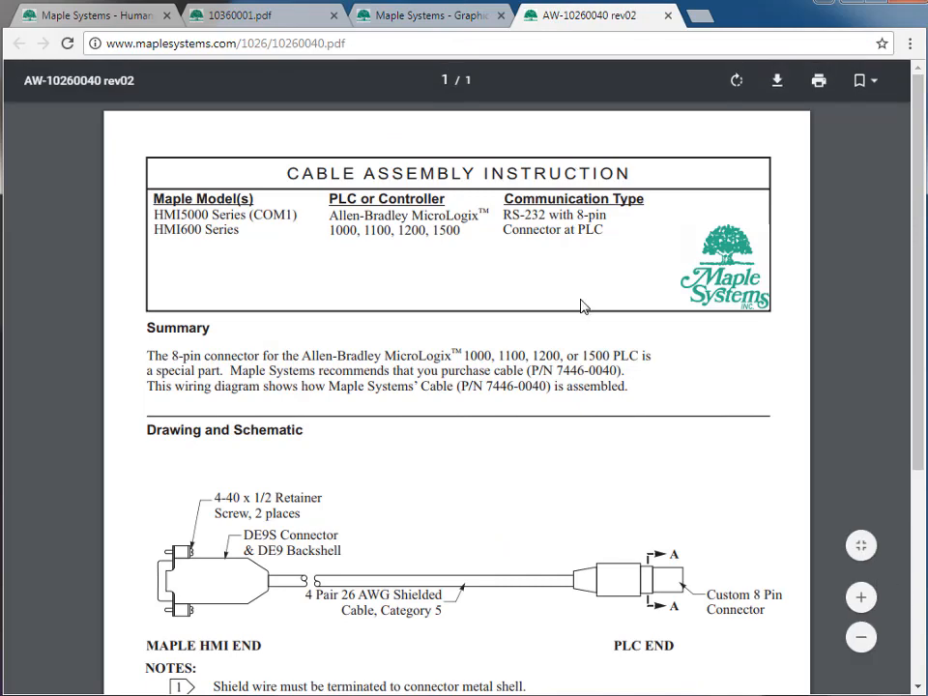
pyautogui.scroll(-2, 581, 311)
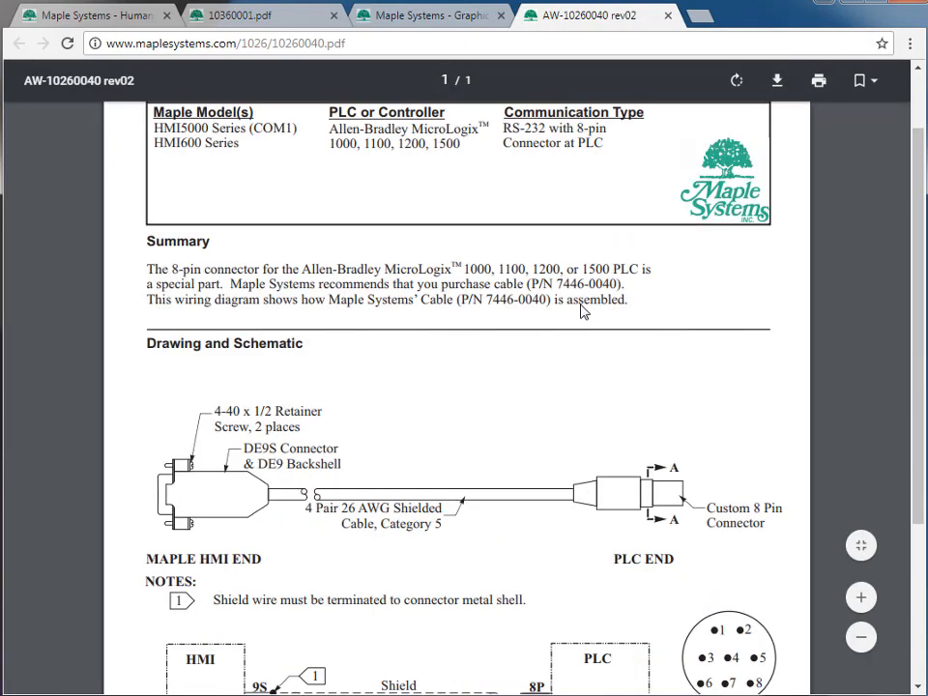
pyautogui.scroll(-2, 581, 311)
pyautogui.scroll(-2, 581, 310)
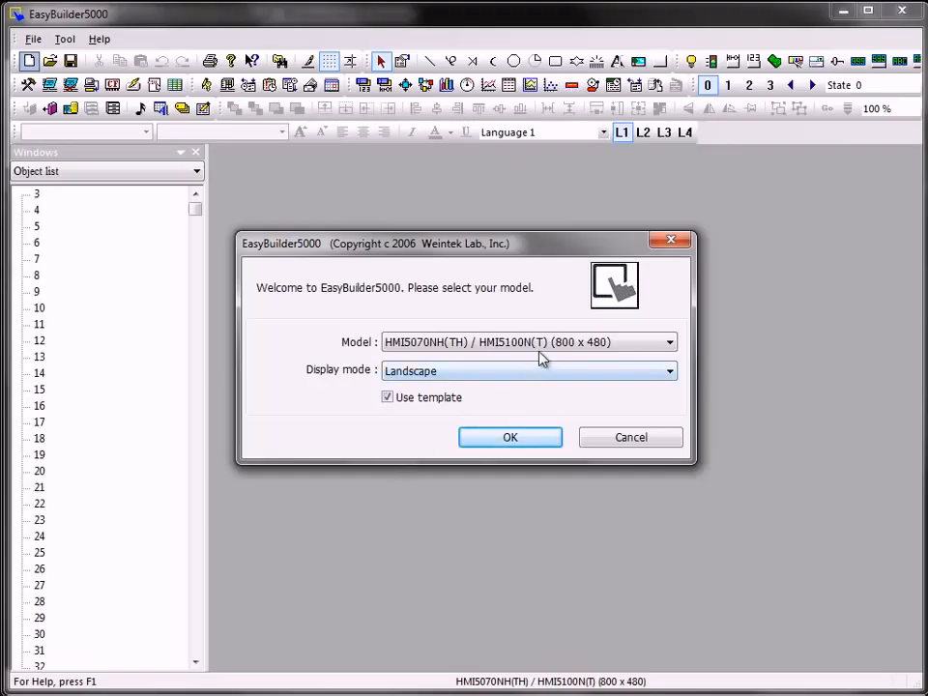
# - In EasyBuilder5000, create a landscape template project for the HMI5070NH(TH) / HMI5100N(T) (800 x 480) and start adding a new device
pyautogui.click(518, 439)
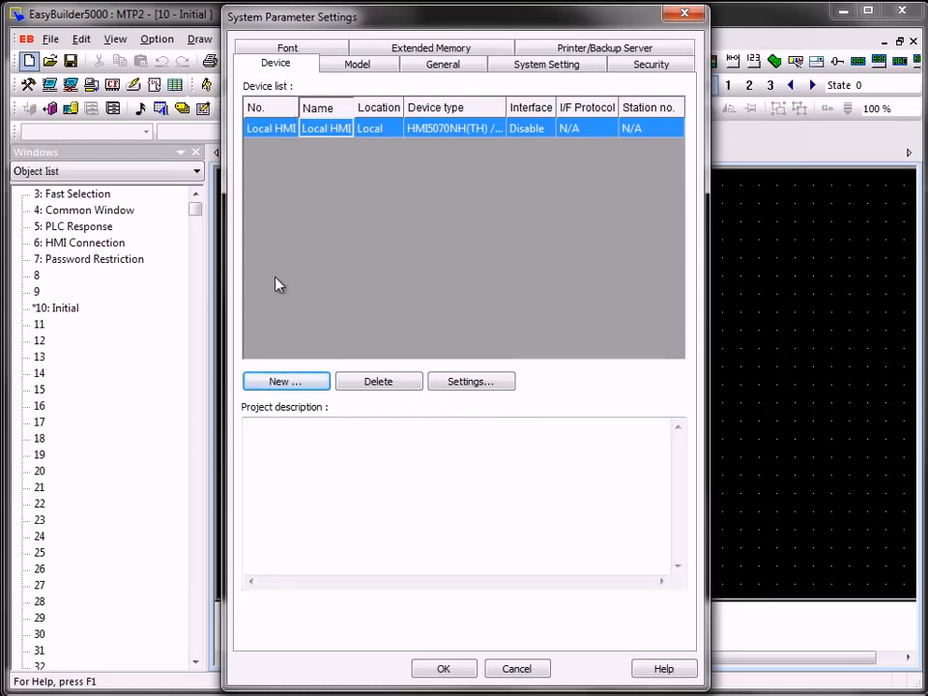
pyautogui.click(280, 381)
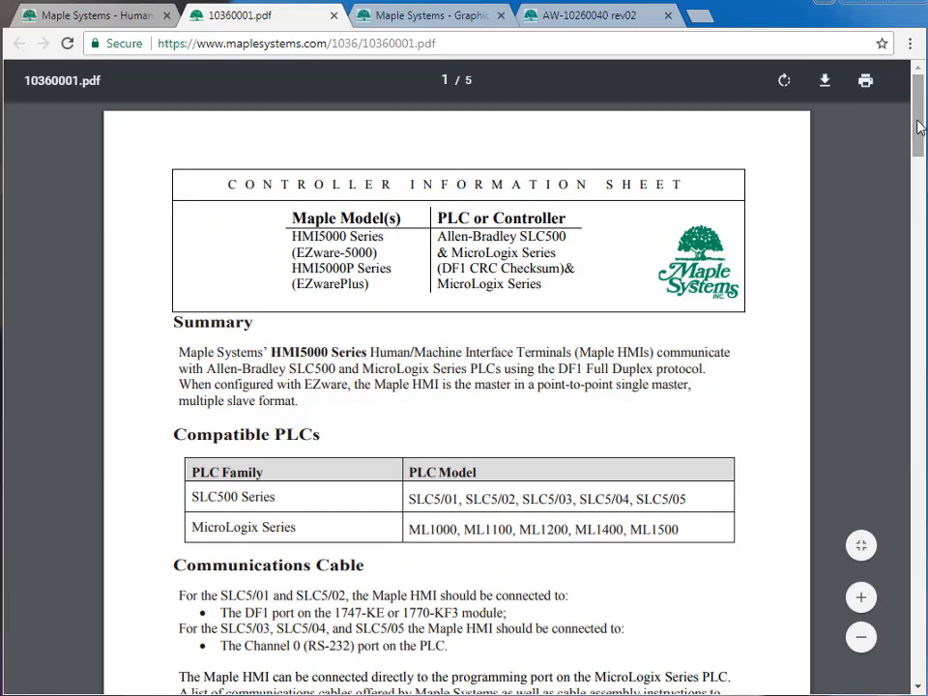
# - Check the EZware settings in the controller sheet, and set the new device's PLC type to Allen-Bradley SLC500 & Micro (DF1 Serial-CRC)
pyautogui.moveTo(914, 129); pyautogui.dragTo(883, 523)
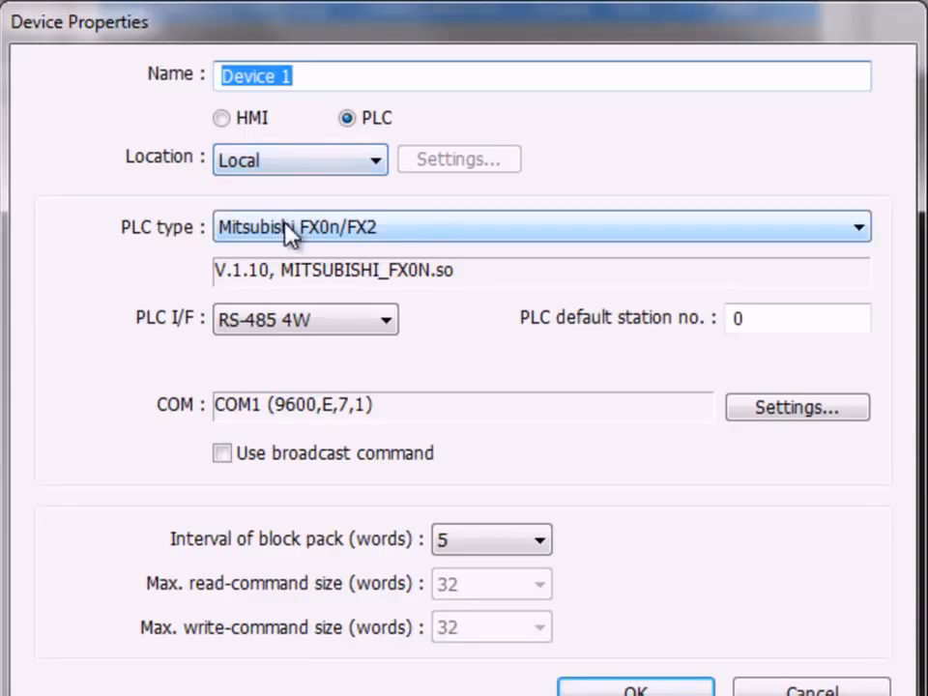
pyautogui.click(284, 224)
pyautogui.scroll(6, 391, 343)
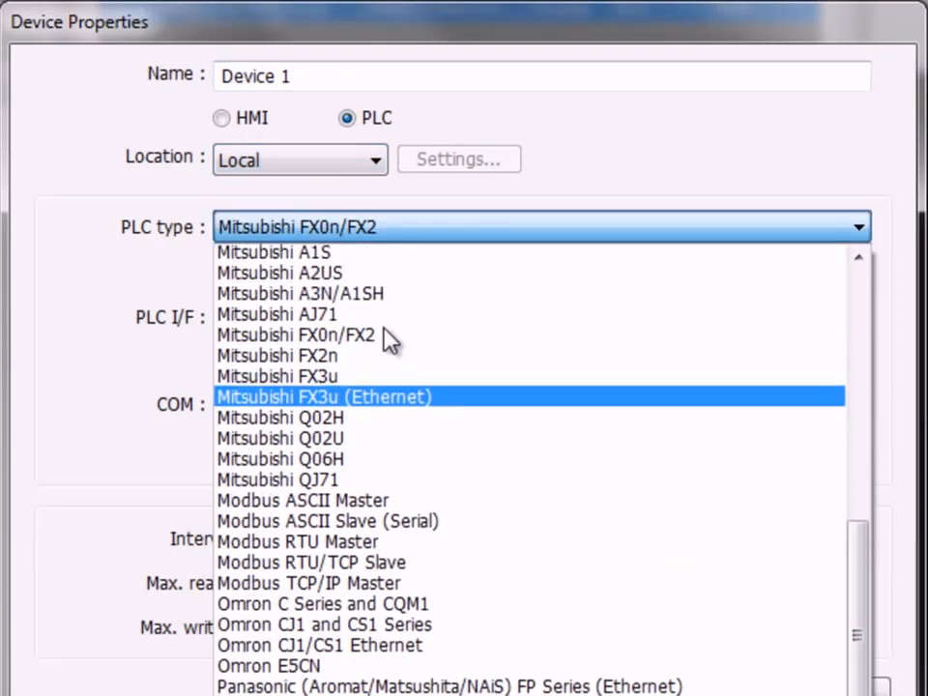
pyautogui.scroll(7, 395, 354)
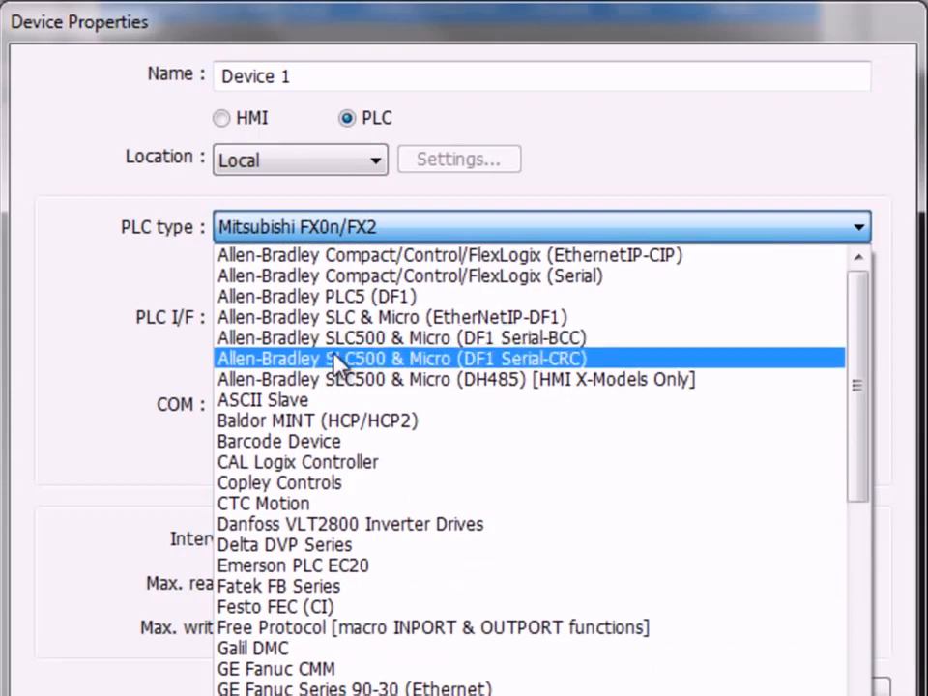
pyautogui.click(537, 363)
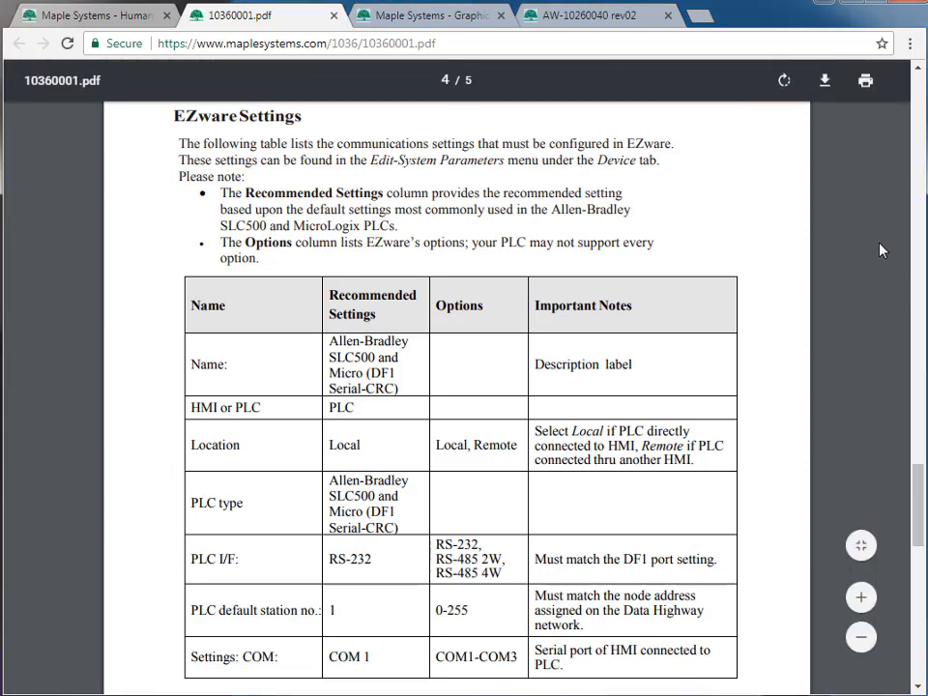
# - Check the remaining EZware settings and configure the PLC device's port as COM 1, 19200 baud, 8 data bits, no parity, 1 stop bit
pyautogui.scroll(-3, 880, 251)
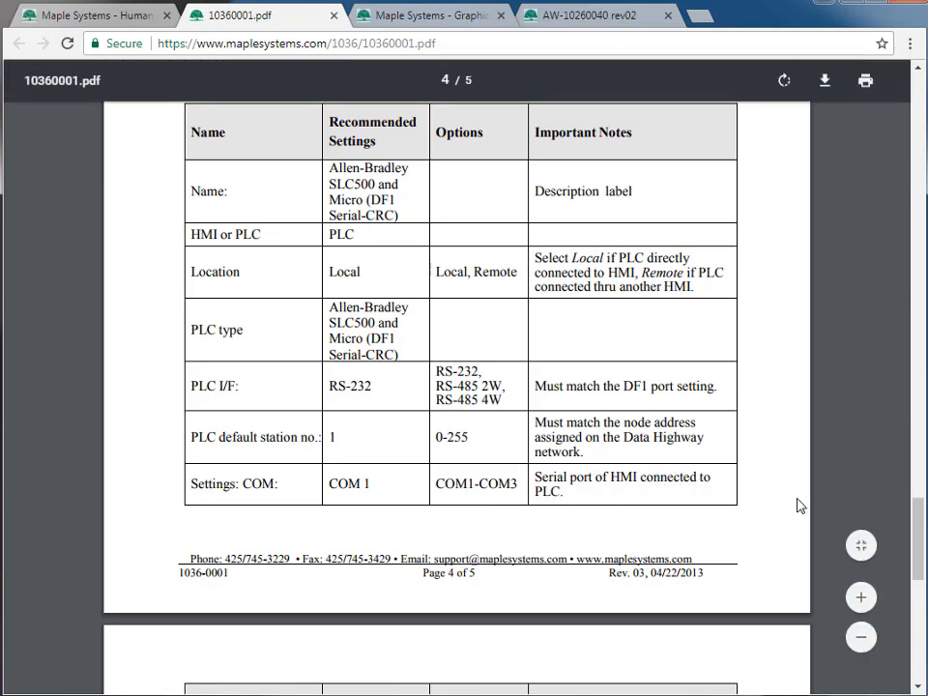
pyautogui.scroll(-5, 799, 505)
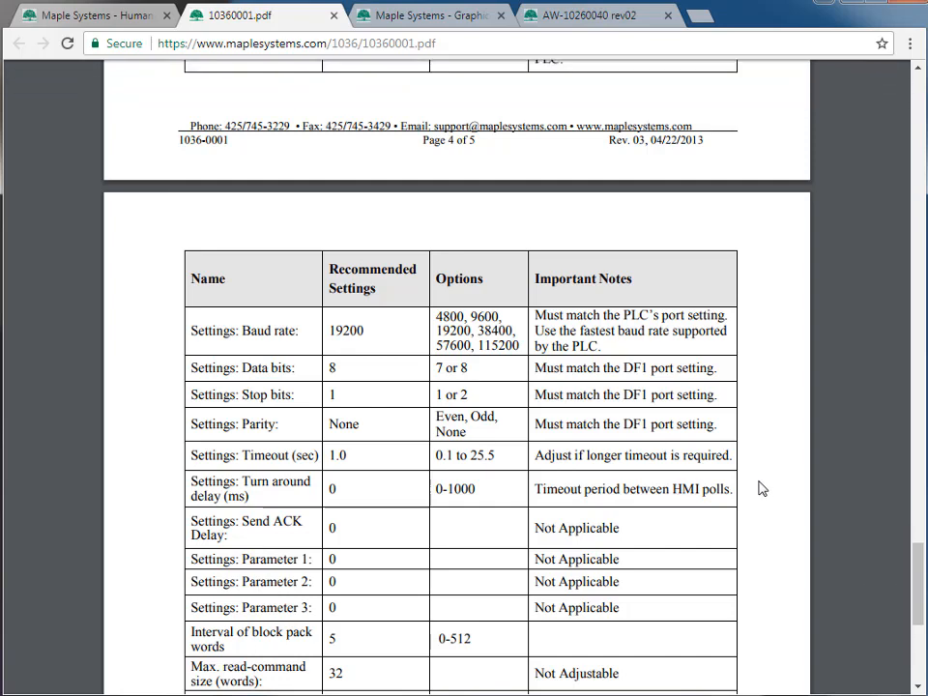
pyautogui.scroll(-1, 761, 488)
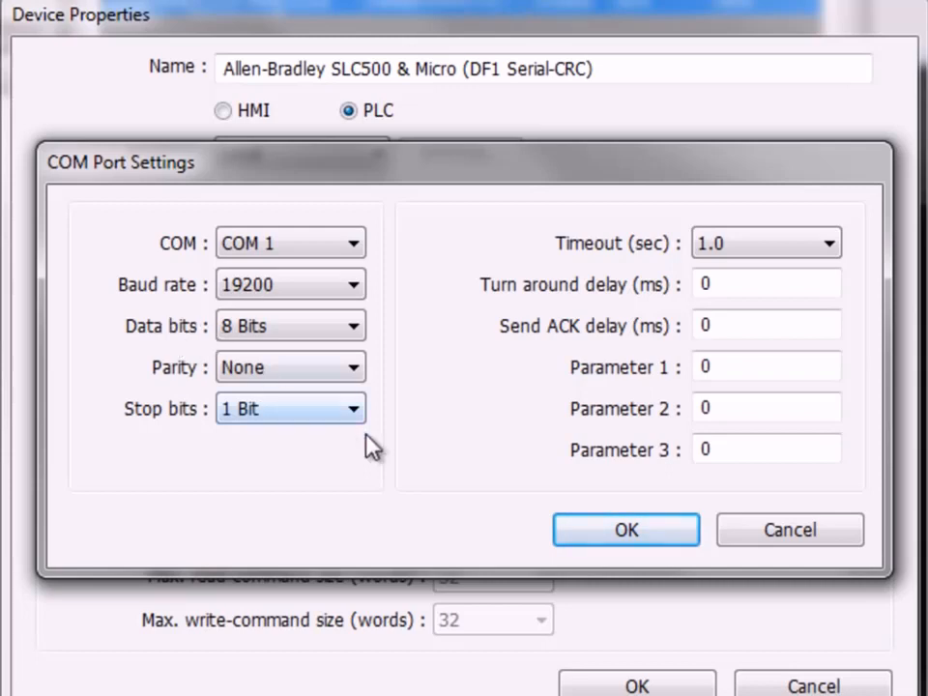
pyautogui.click(623, 534)
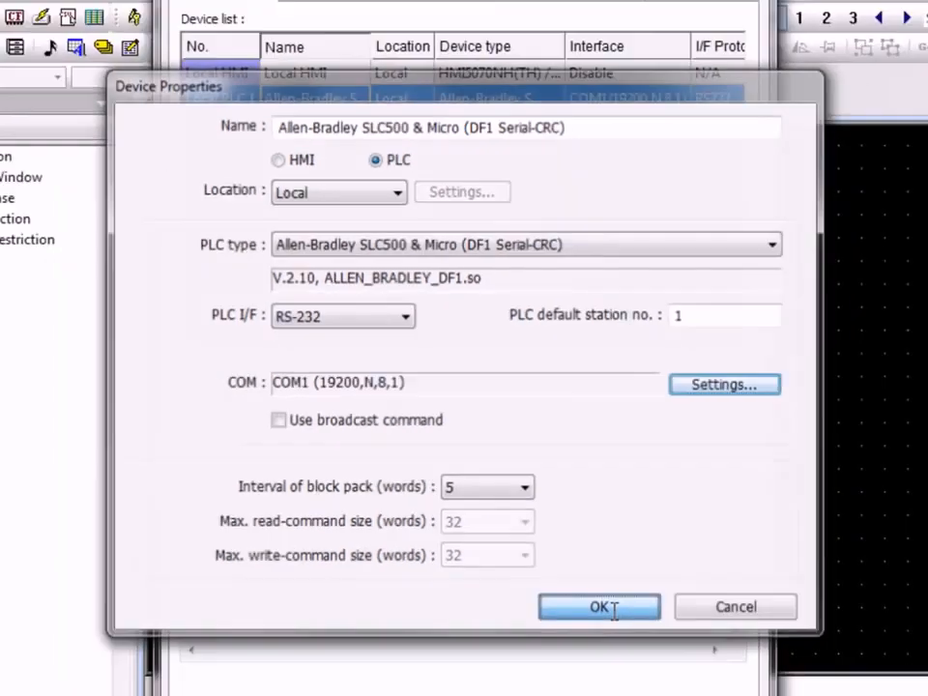
pyautogui.click(650, 687)
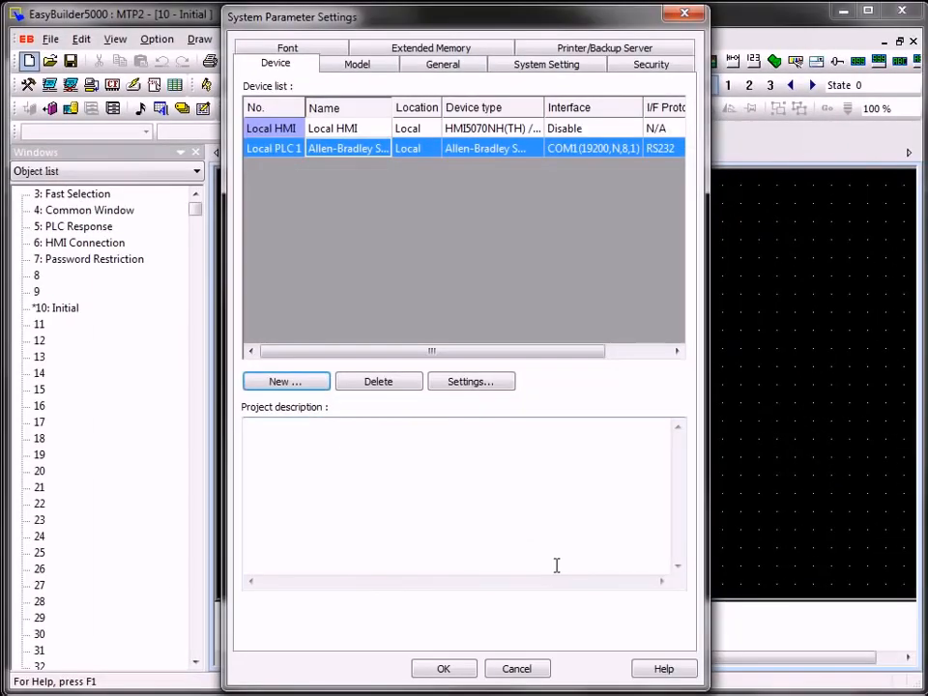
pyautogui.click(443, 670)
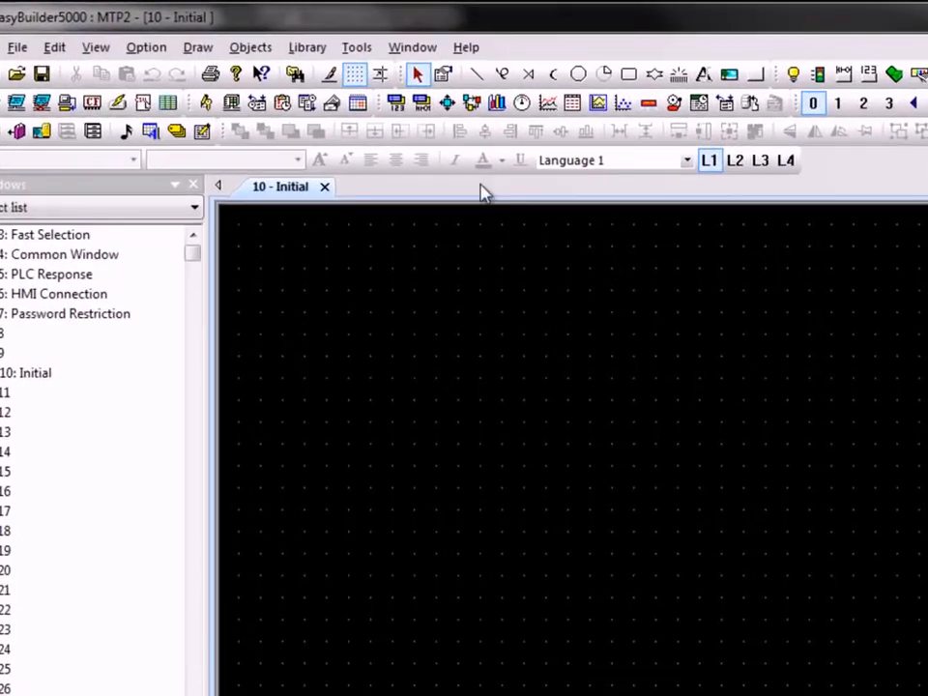
# - Start a new Word Lamp object in EasyBuilder5000 and set its read address PLC to Allen-Bradley SLC500 & Micro (DF1 Serial-CRC)
pyautogui.click(243, 40)
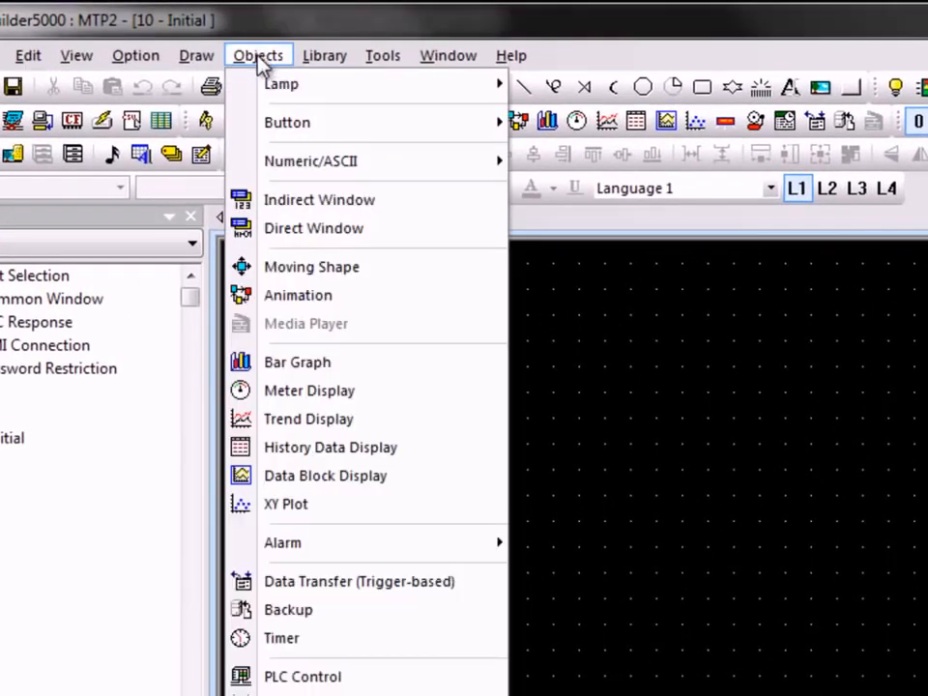
pyautogui.moveTo(298, 94)
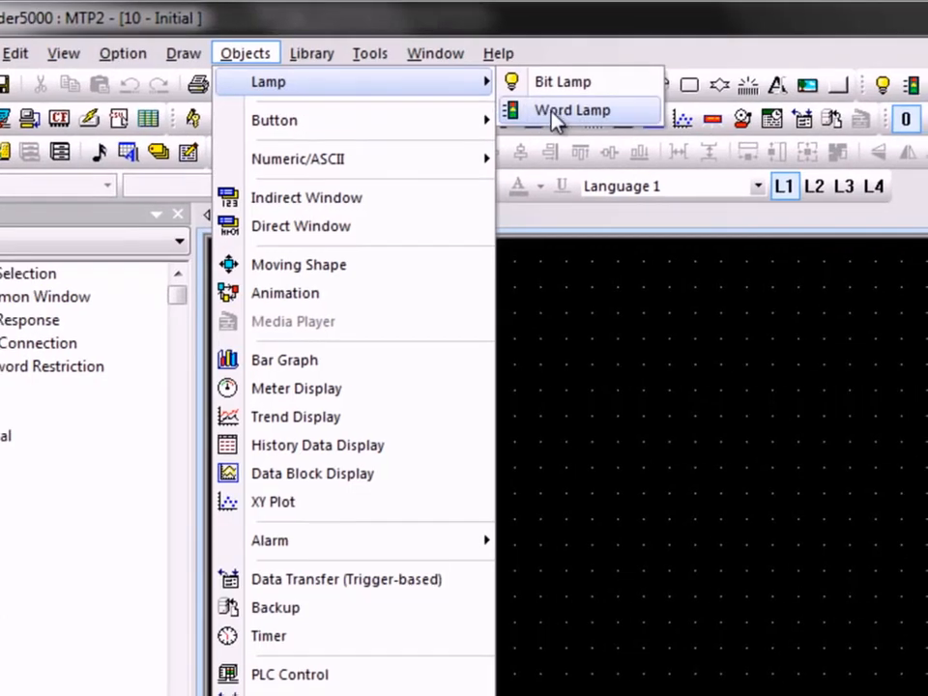
pyautogui.click(571, 114)
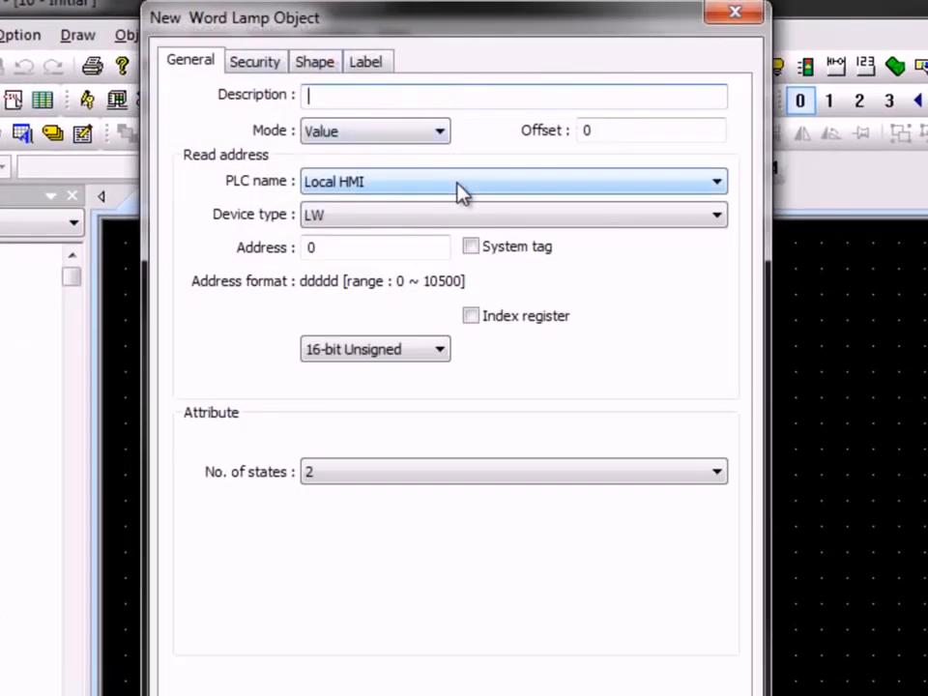
pyautogui.click(459, 193)
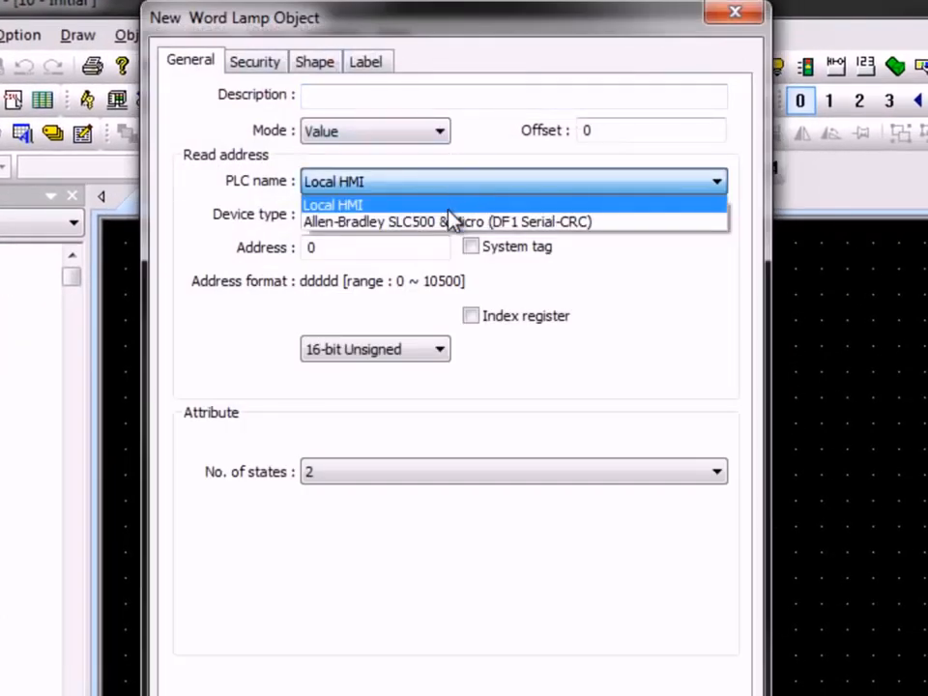
pyautogui.click(449, 223)
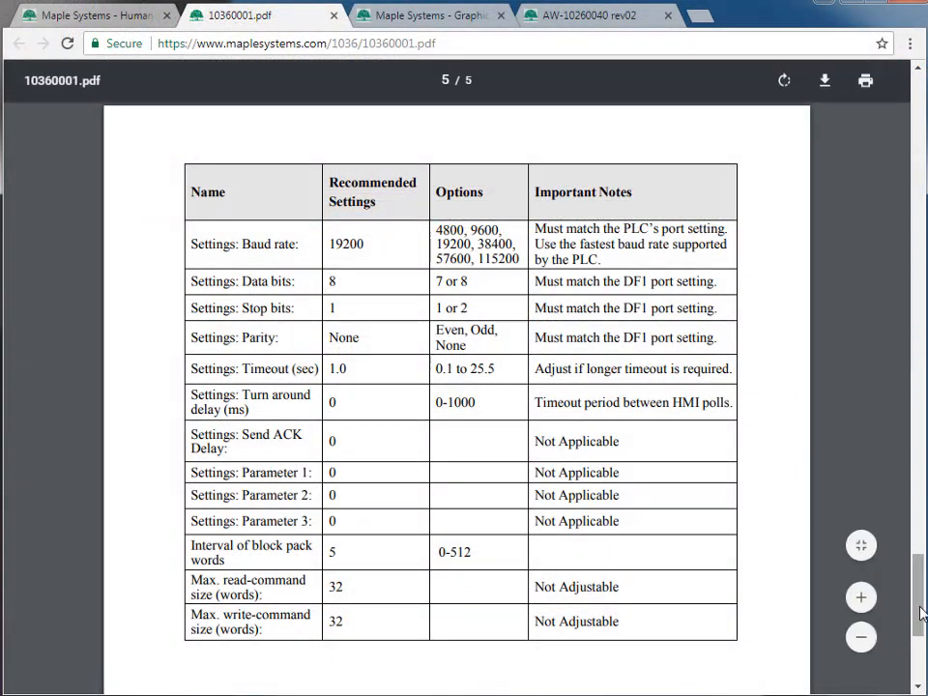
# - Look up the N7 integer register and its address format in the Register Memory table of the controller sheet
pyautogui.scroll(10, 909, 542)
pyautogui.scroll(15, 457, 397)
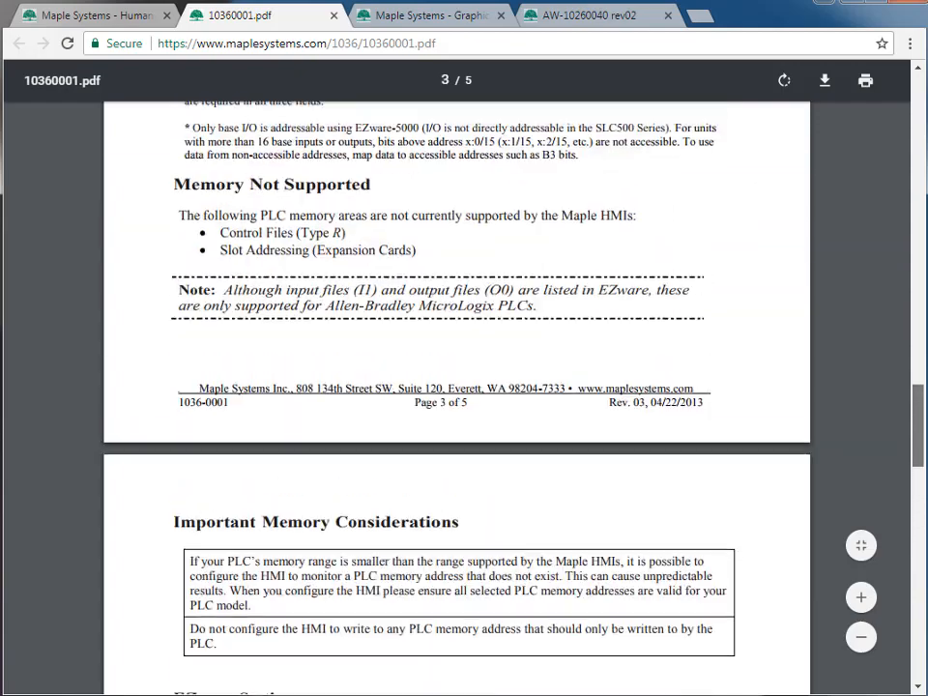
pyautogui.scroll(12, 457, 397)
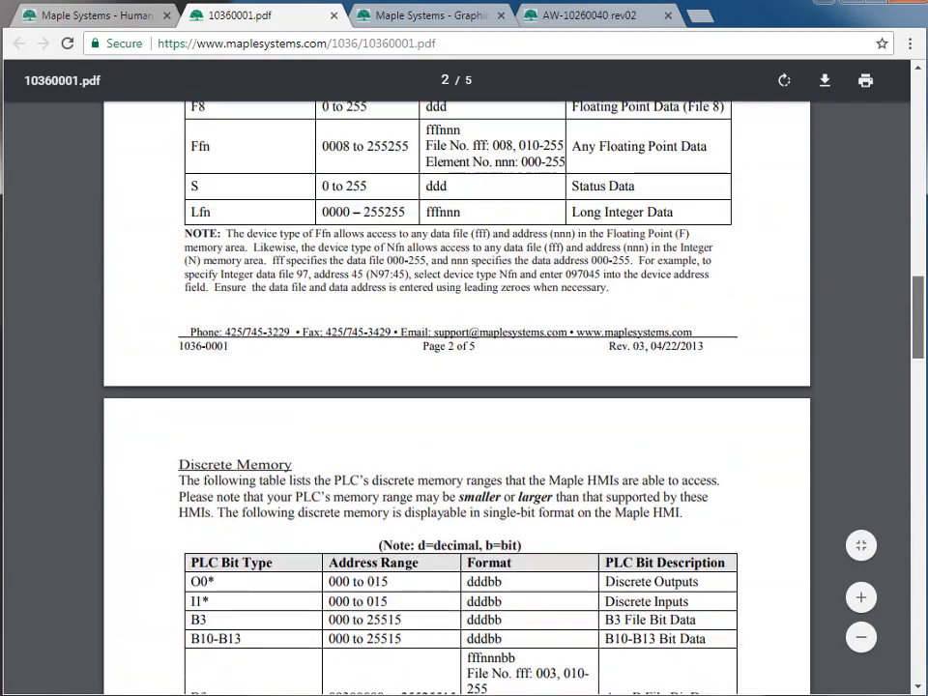
pyautogui.scroll(-4, 713, 399)
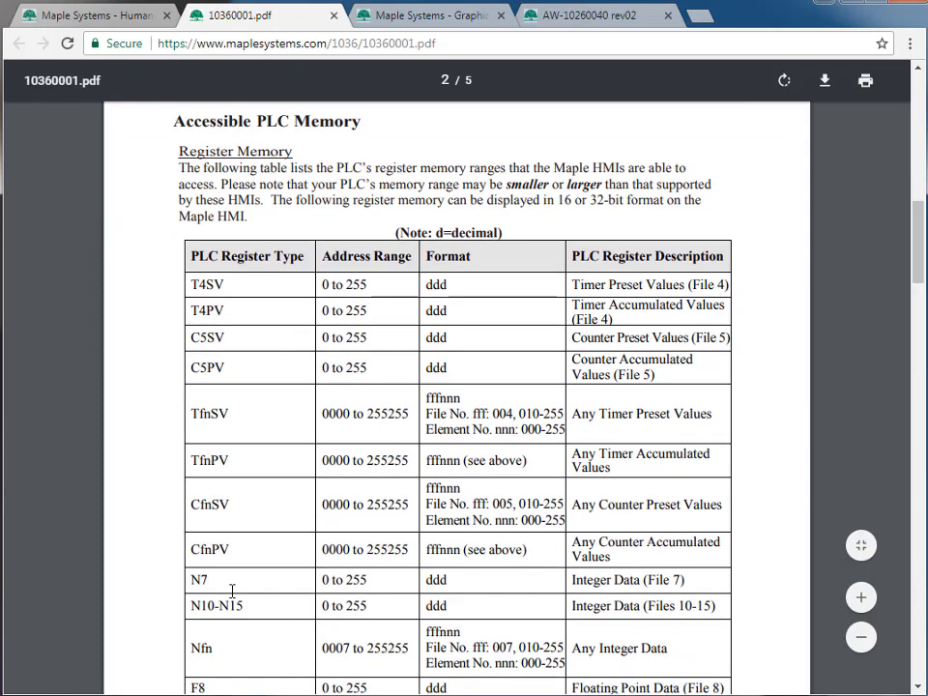
pyautogui.moveTo(208, 580); pyautogui.dragTo(145, 589)
pyautogui.doubleClick(477, 257)
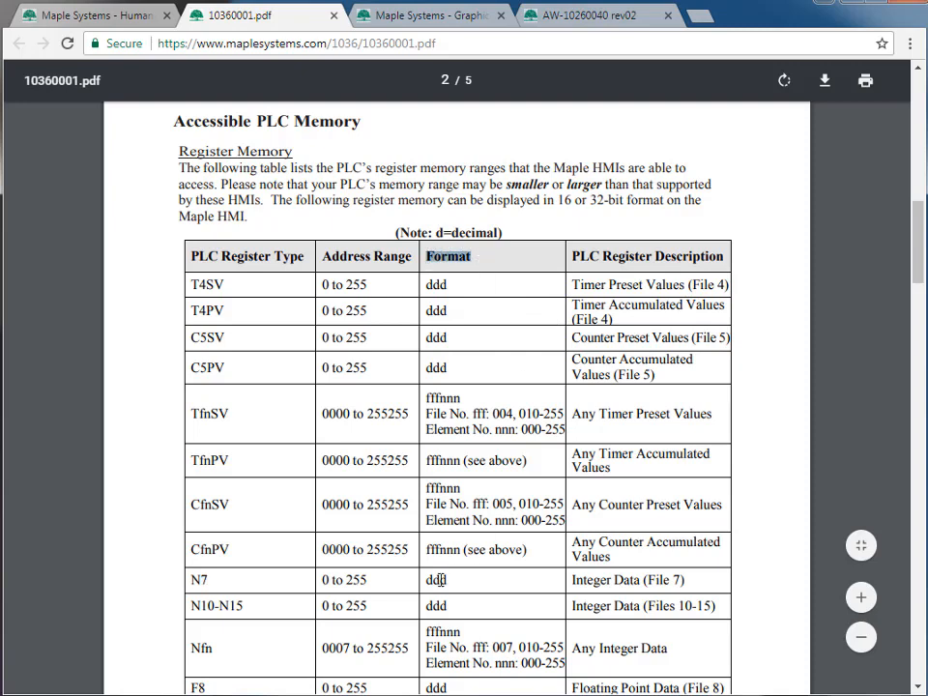
pyautogui.moveTo(424, 579); pyautogui.dragTo(476, 577)
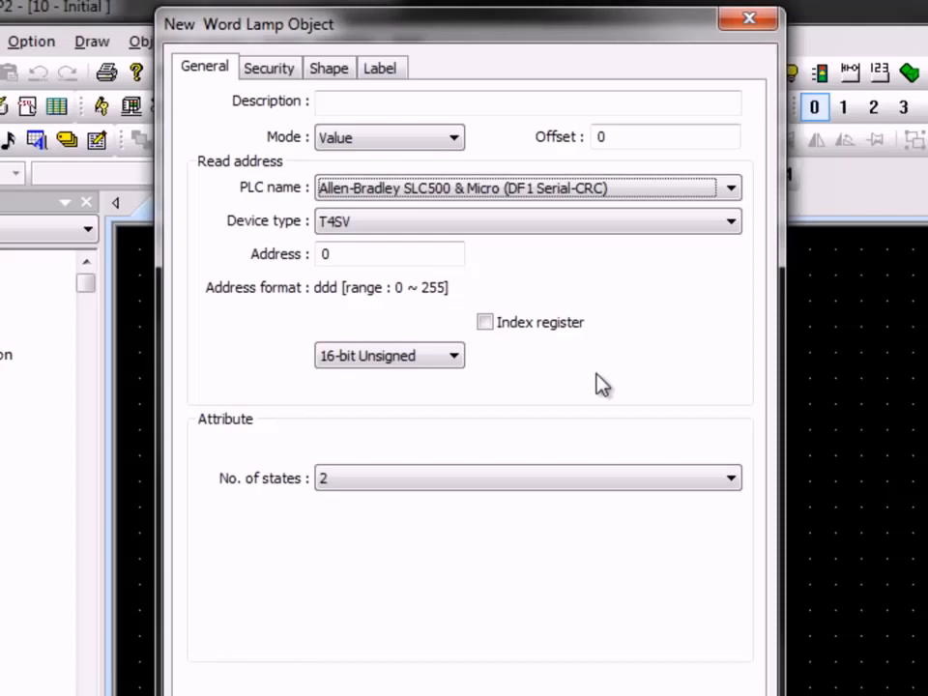
# - Set the word lamp's read address to device type N7, address 001, and place the lamp near the centre of window 10
pyautogui.click(373, 225)
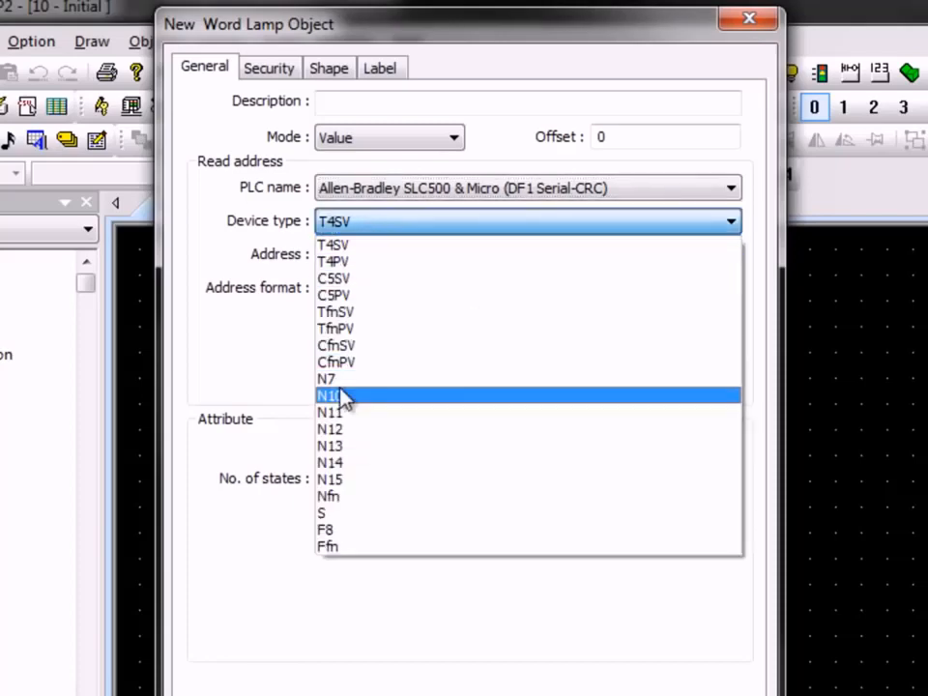
pyautogui.click(338, 386)
pyautogui.click(357, 252)
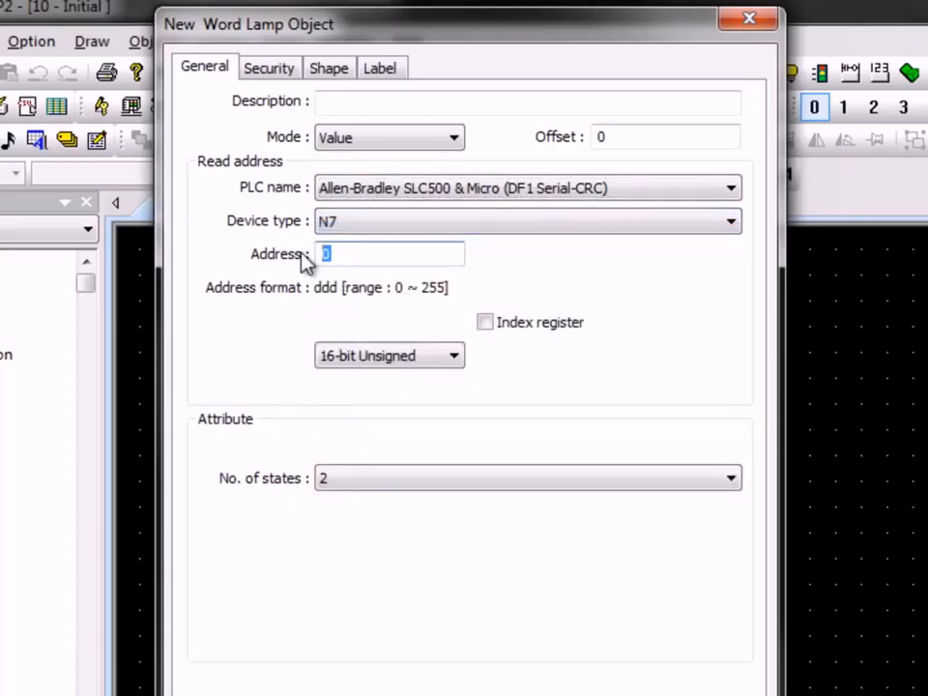
pyautogui.write('01')
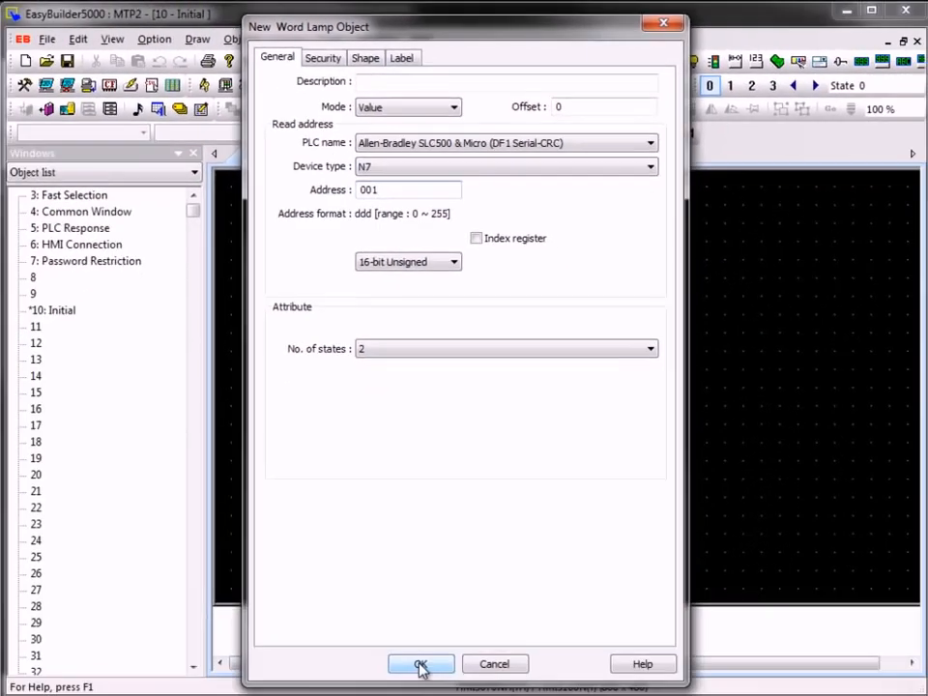
pyautogui.click(420, 666)
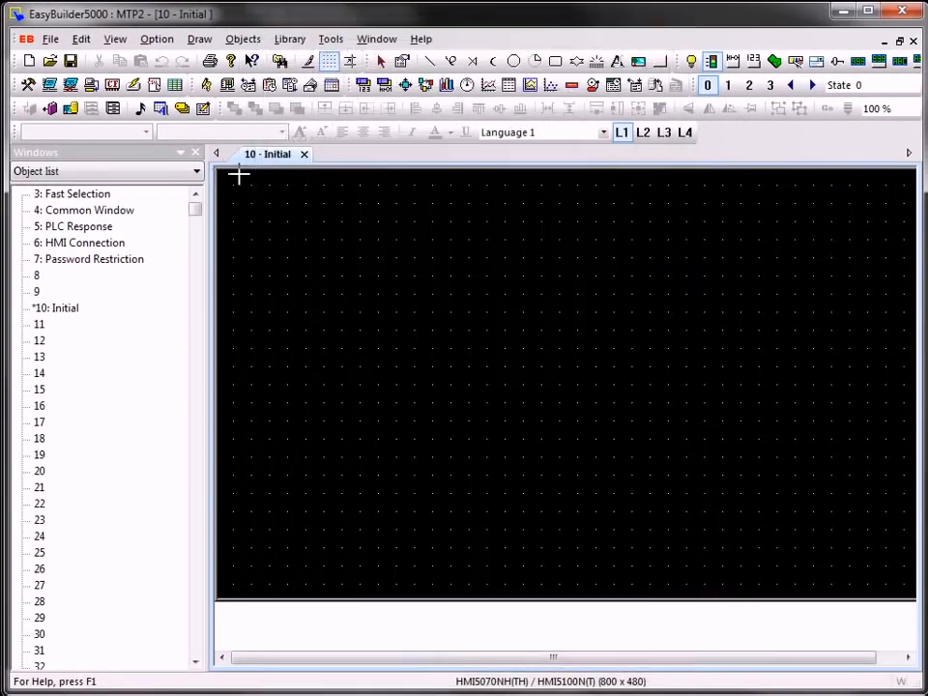
pyautogui.click(530, 376)
pyautogui.click(648, 385)
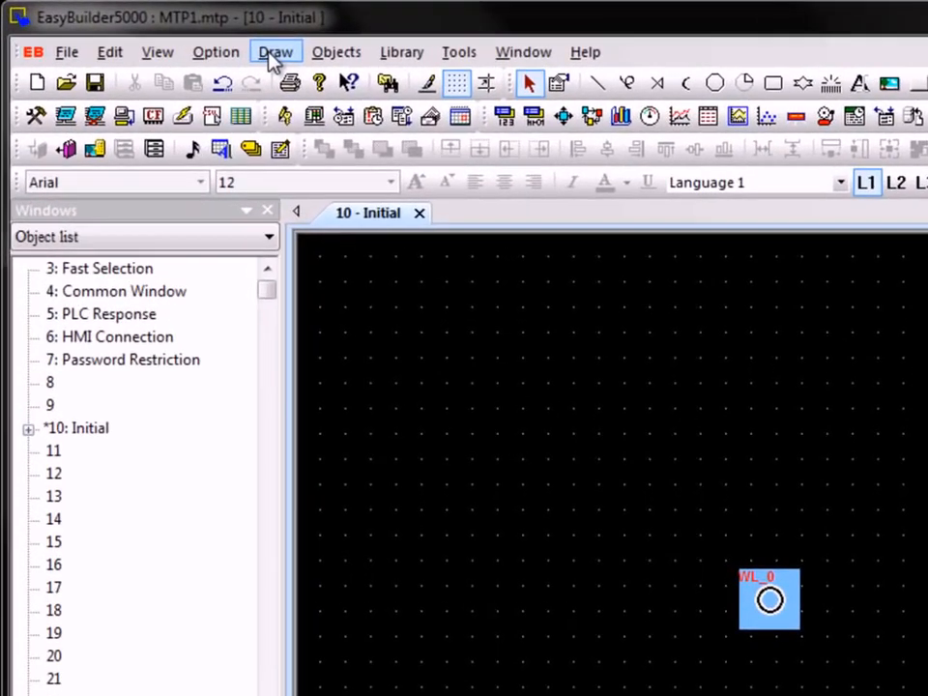
# - Add a size 30 text object reading "Allen Bradley" and "Micrologix 1100" on two lines above the word lamp
pyautogui.click(197, 38)
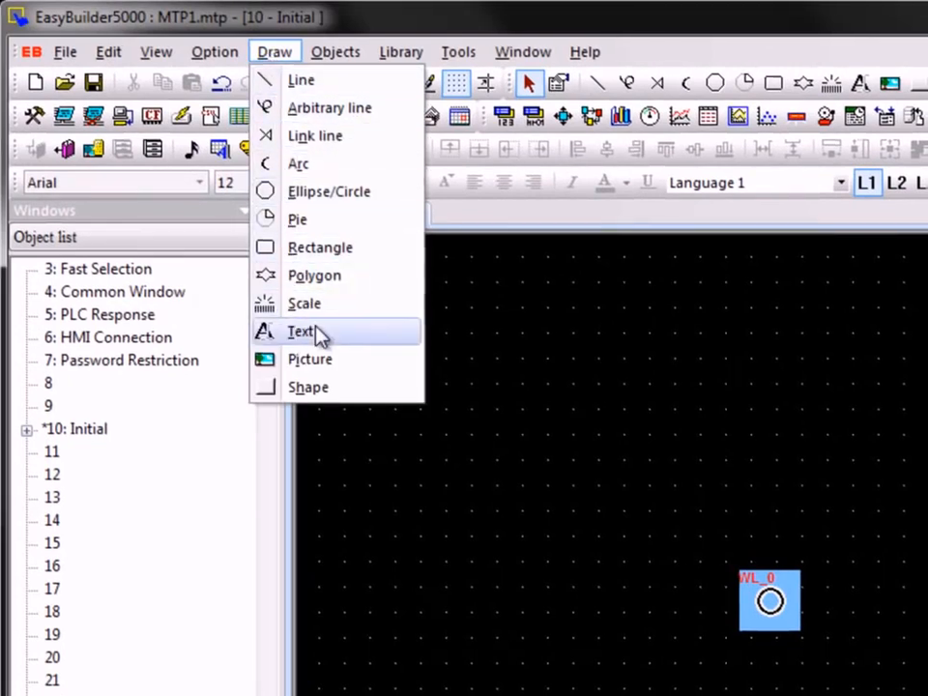
pyautogui.click(319, 331)
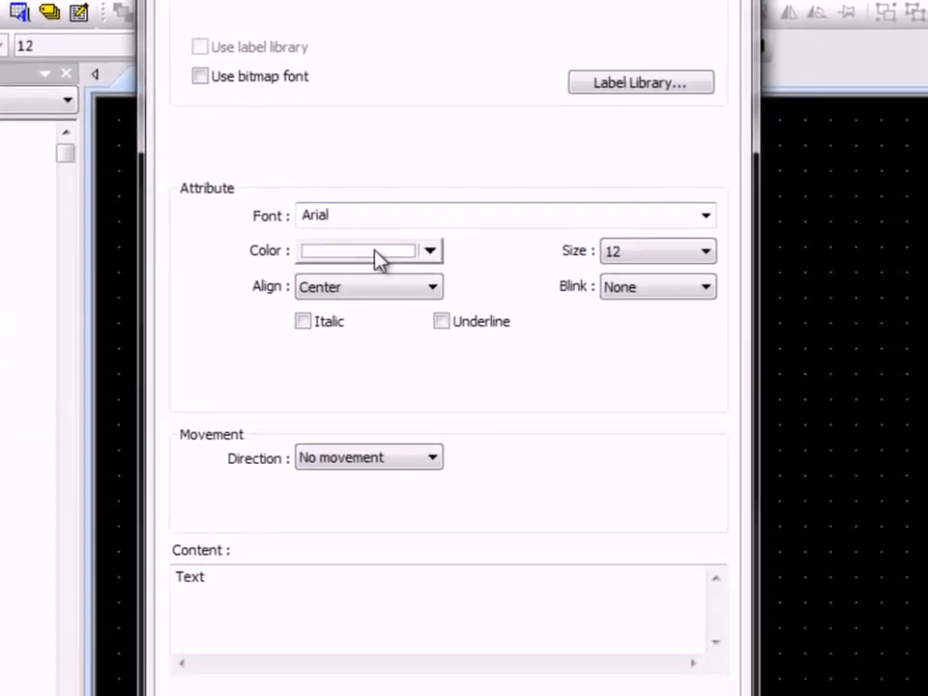
pyautogui.click(706, 252)
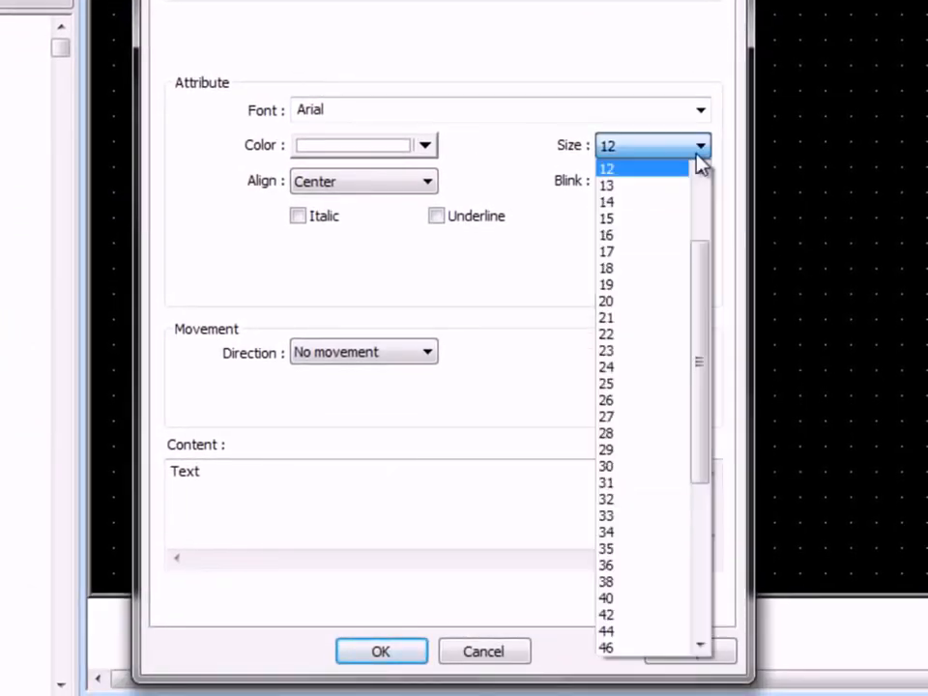
pyautogui.click(624, 467)
pyautogui.moveTo(351, 478); pyautogui.dragTo(141, 495)
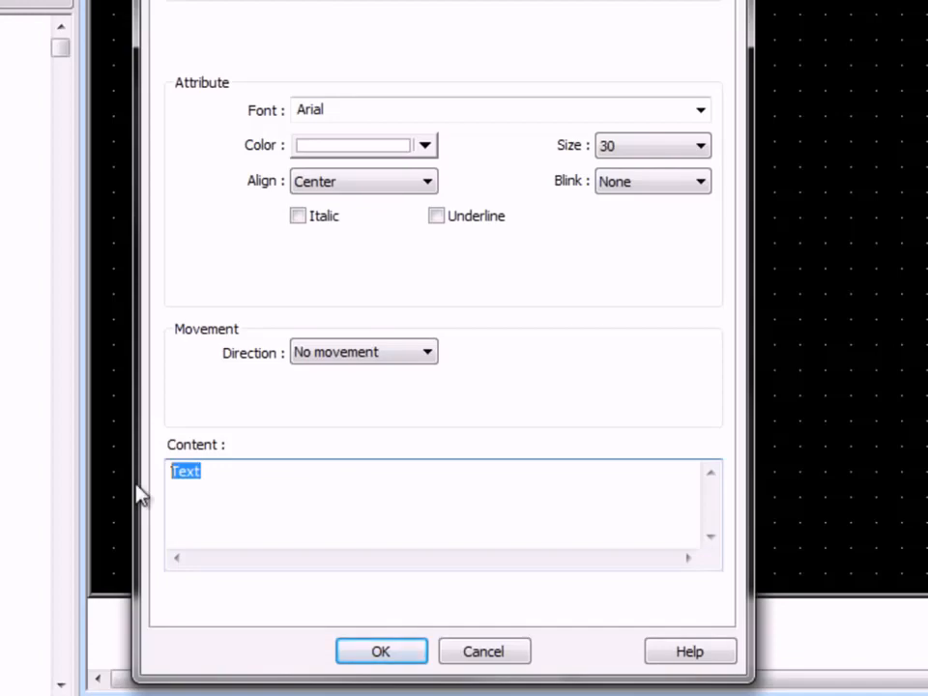
pyautogui.write('Allen Bradley')
pyautogui.press('Return')
pyautogui.write('Micrologix 1100')
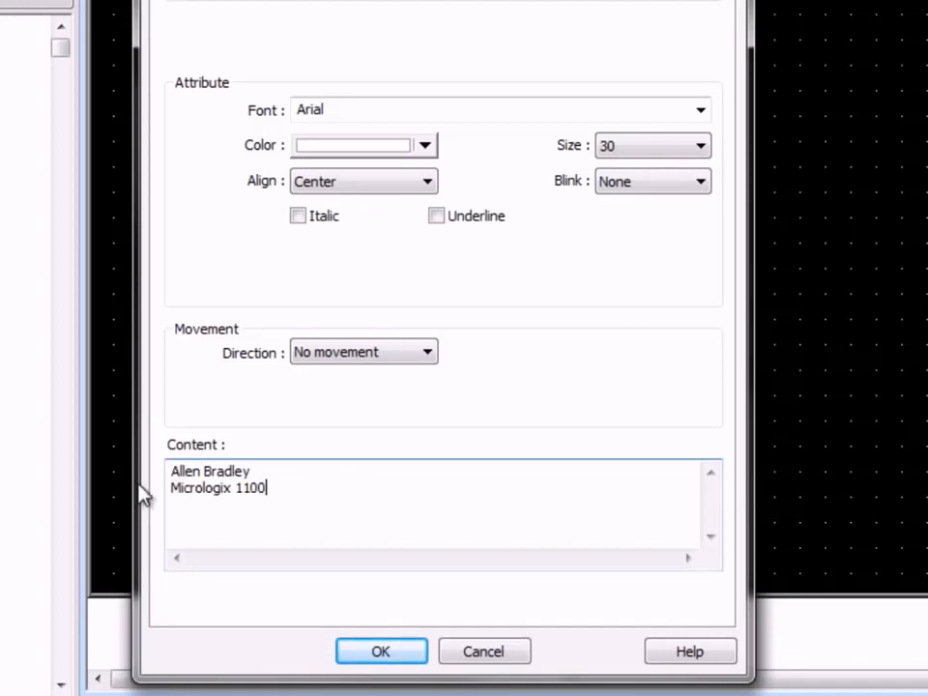
pyautogui.click(382, 653)
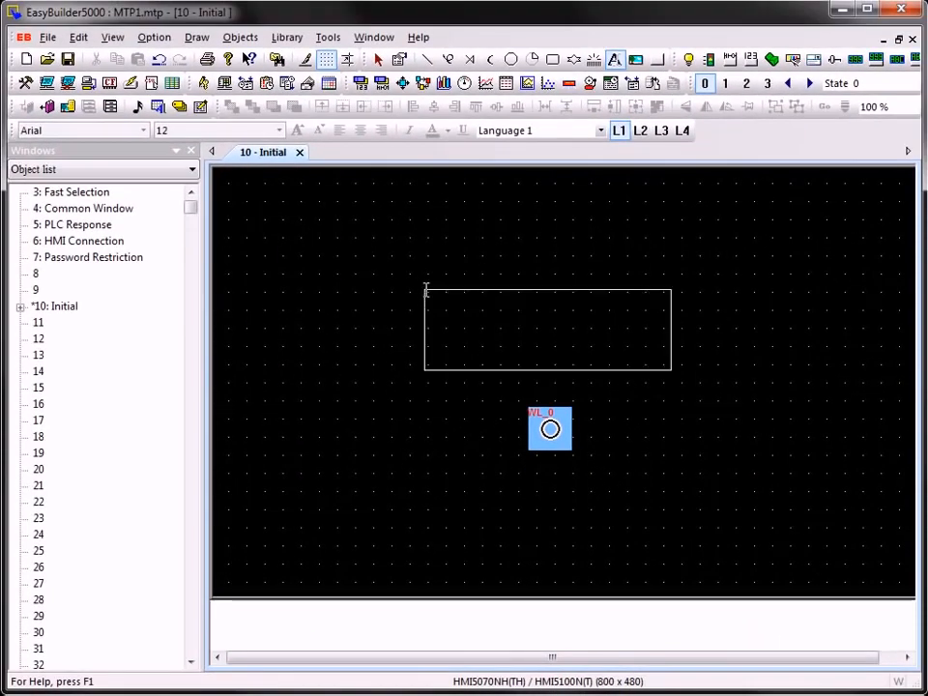
pyautogui.click(426, 291)
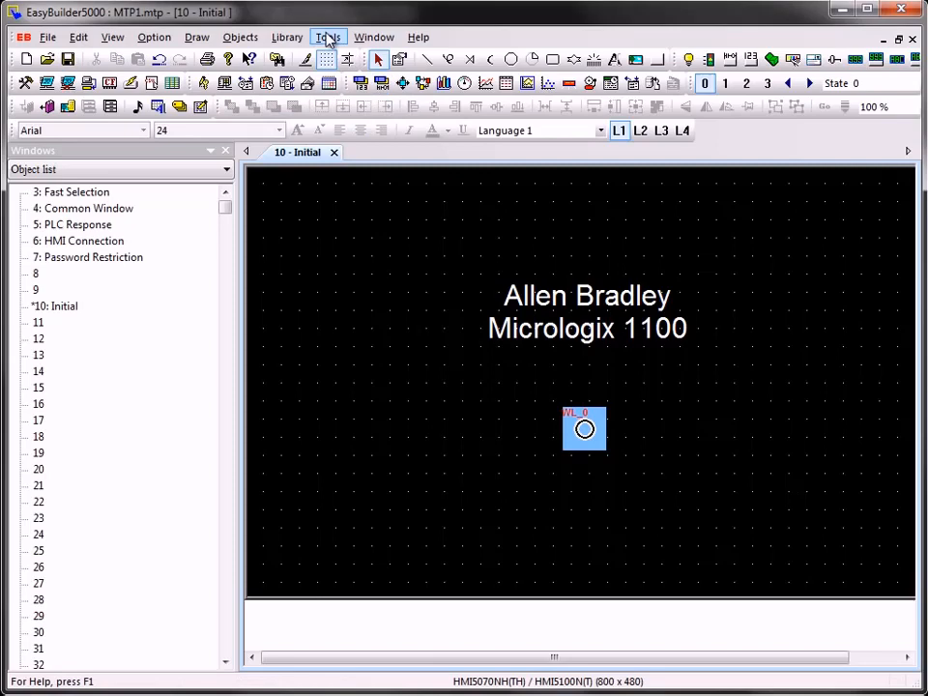
# - Compile the MTP1 project and close the compiler window
pyautogui.click(328, 37)
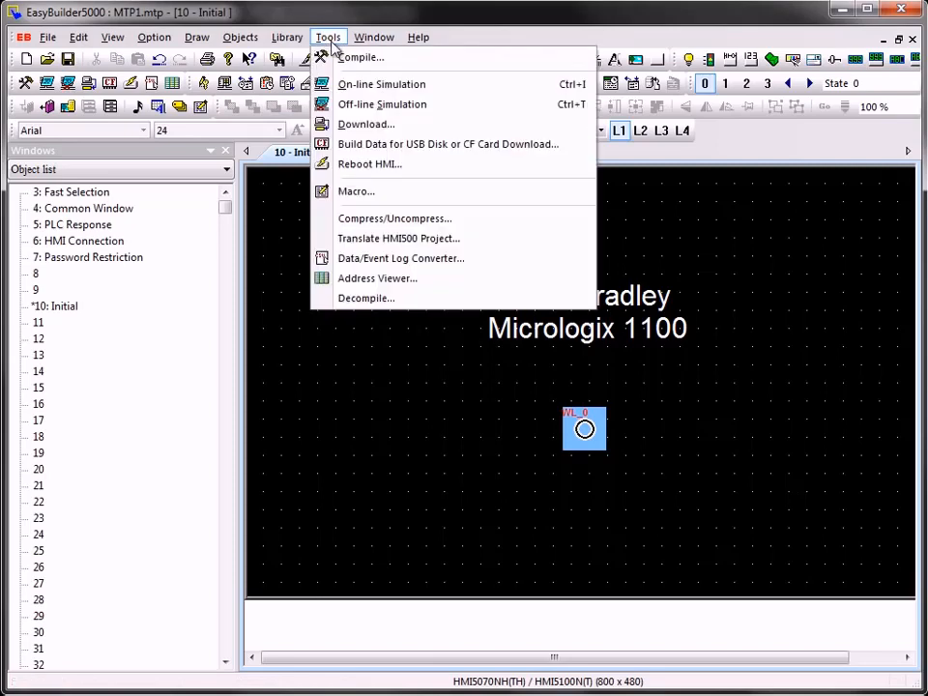
pyautogui.click(348, 57)
pyautogui.moveTo(505, 230); pyautogui.dragTo(320, 143)
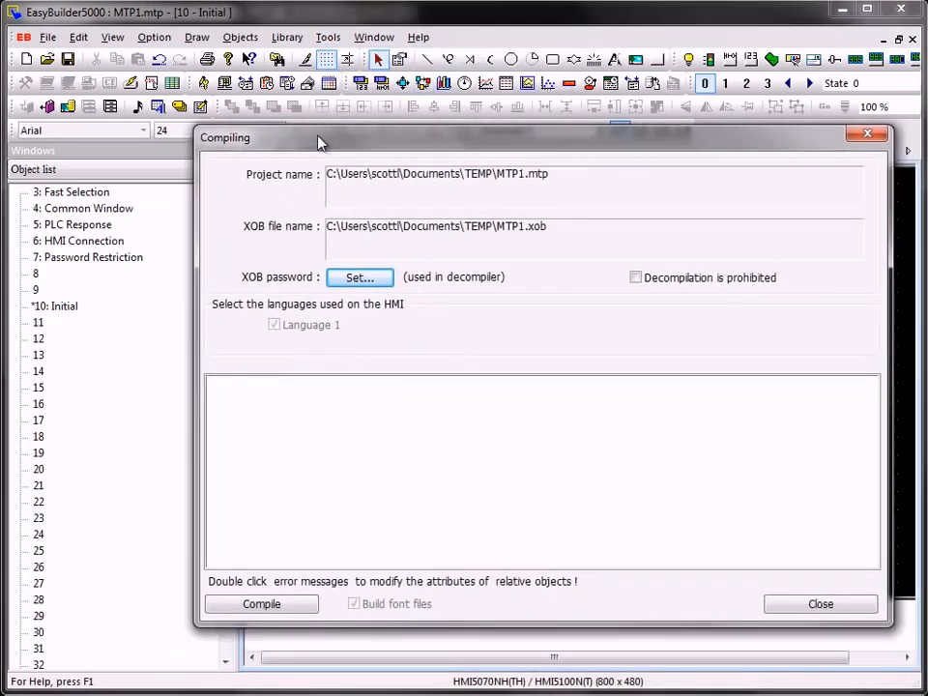
pyautogui.click(284, 605)
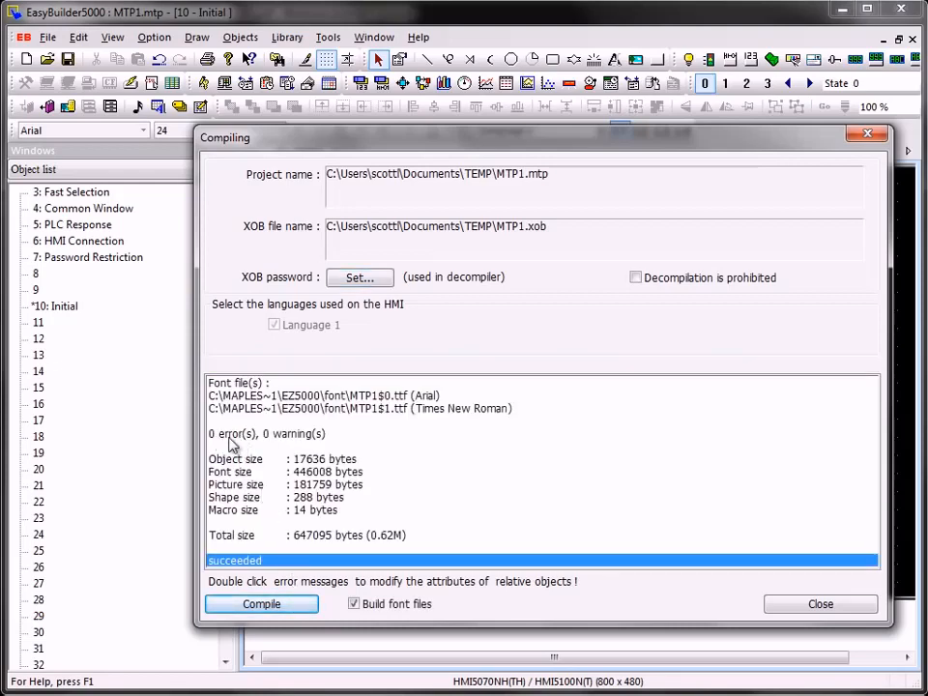
pyautogui.click(819, 606)
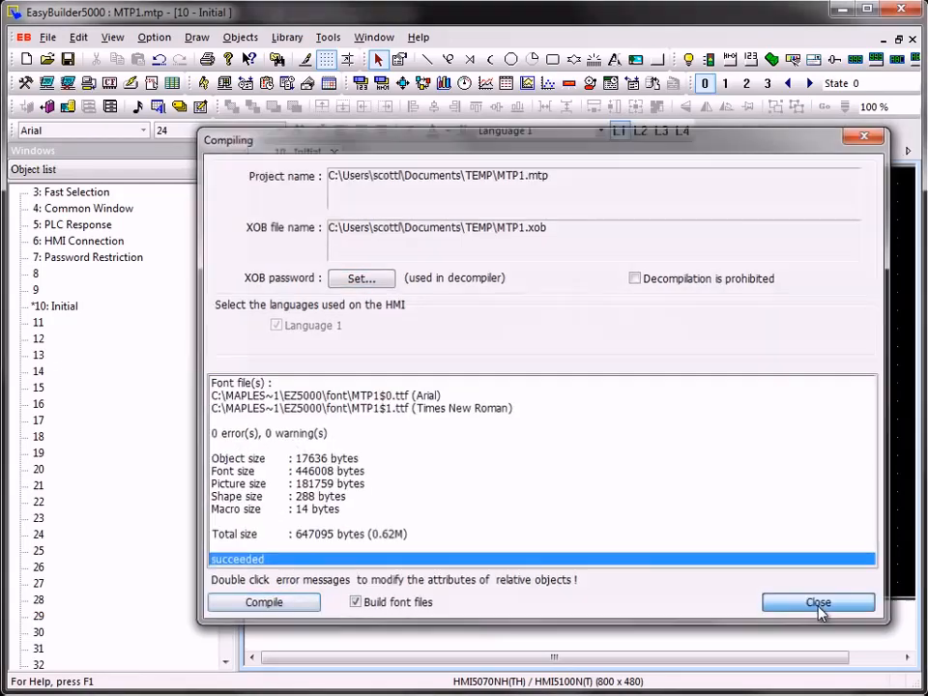
# - Download the compiled project to the HMI over Ethernet at IP 192.168.1.15 and exit the download window
pyautogui.click(329, 38)
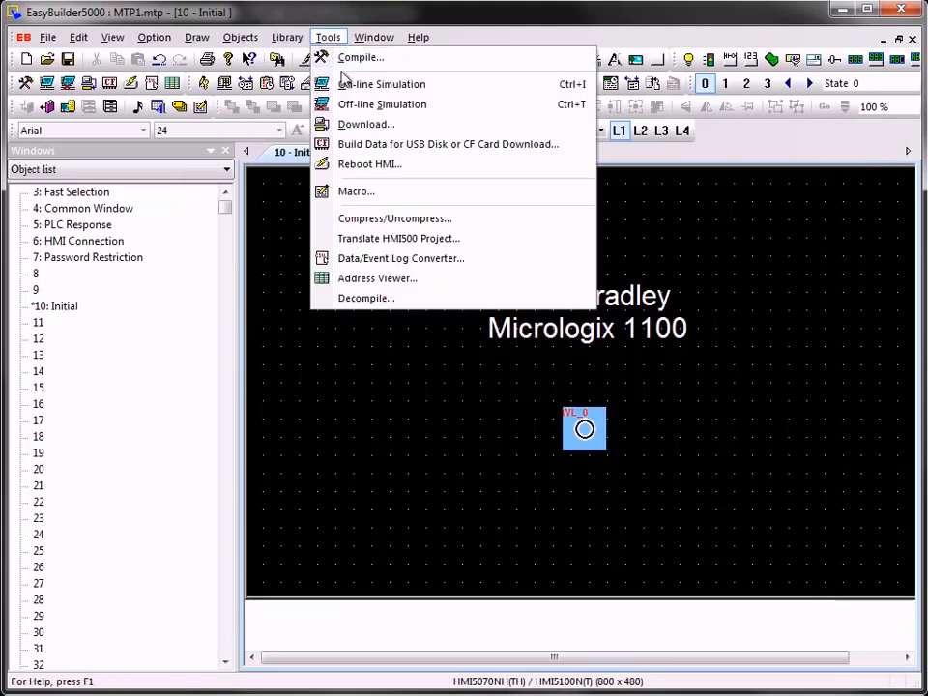
pyautogui.click(352, 123)
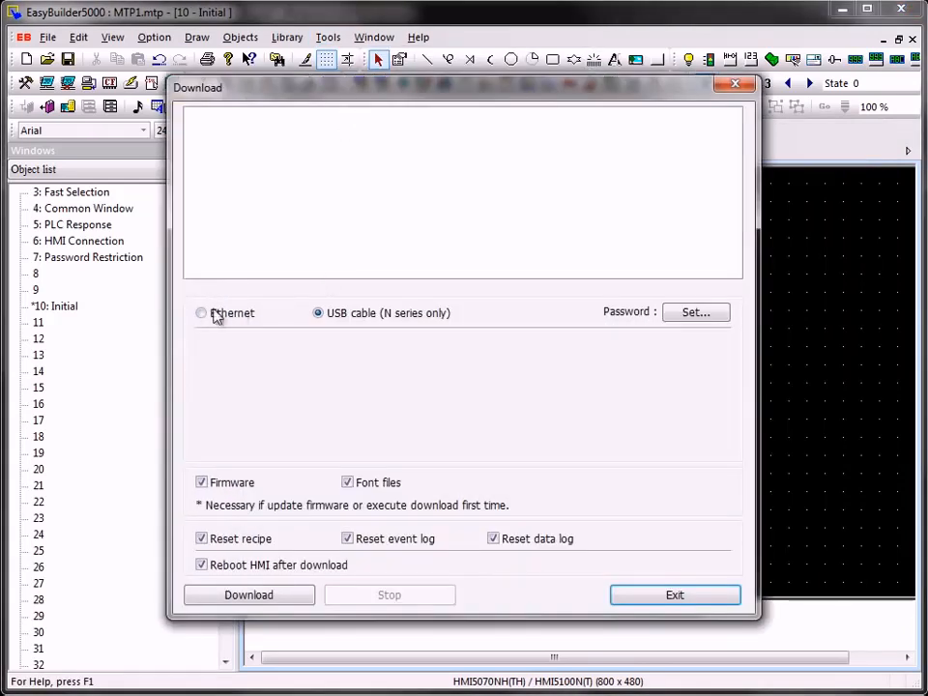
pyautogui.click(212, 315)
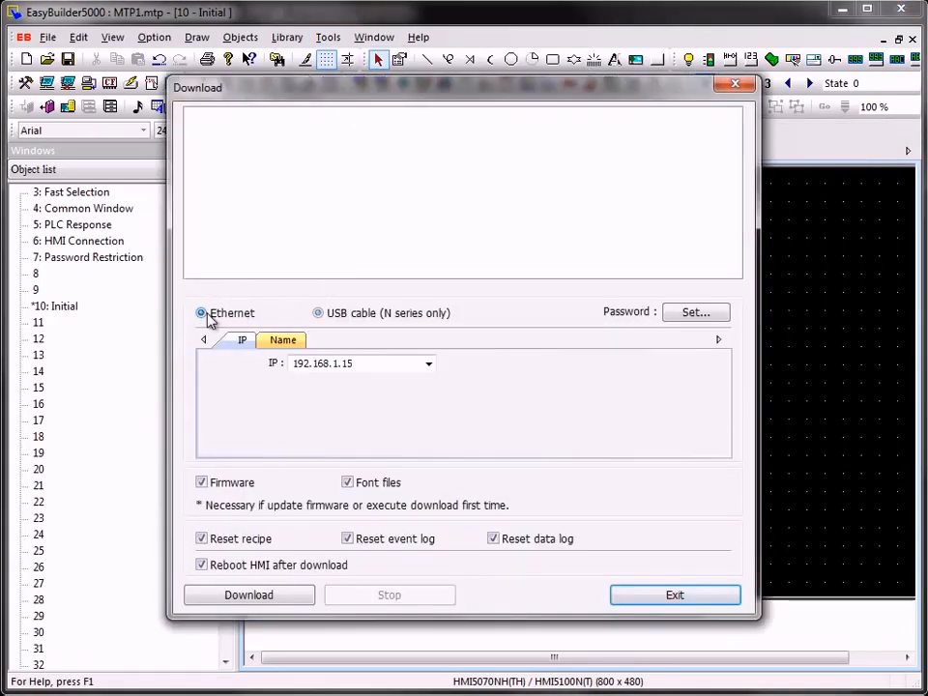
pyautogui.click(258, 604)
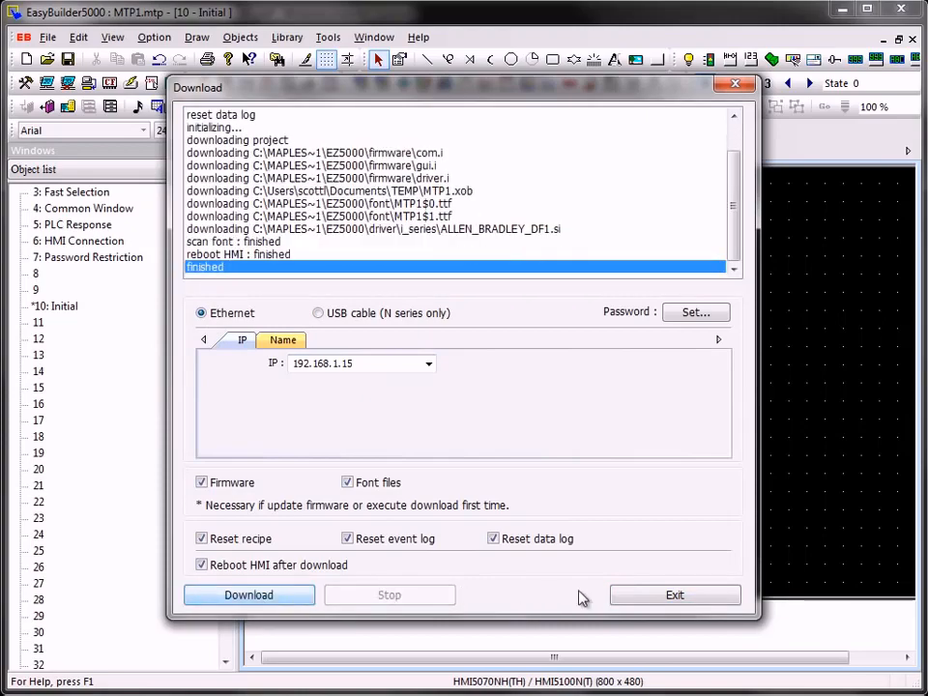
pyautogui.click(671, 597)
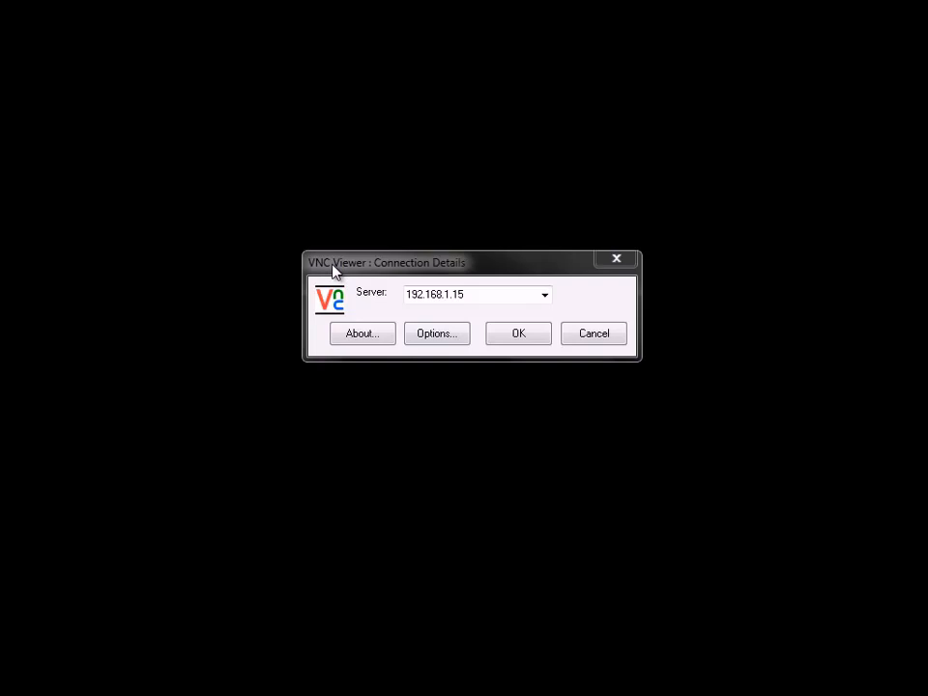
# - In VNC Viewer, connect to the HMI server at 192.168.1.15
pyautogui.click(512, 335)
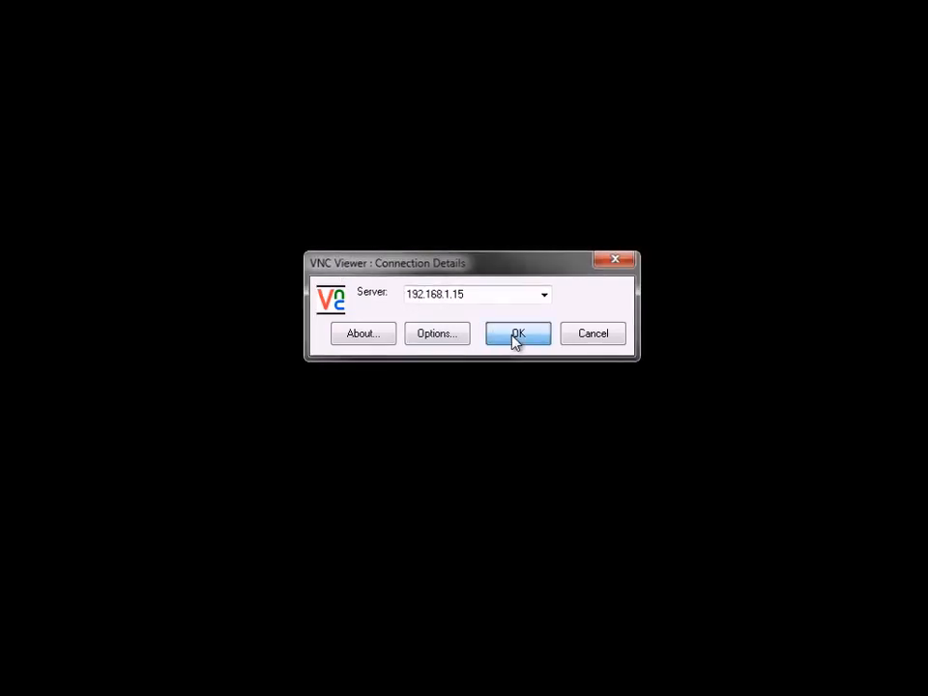